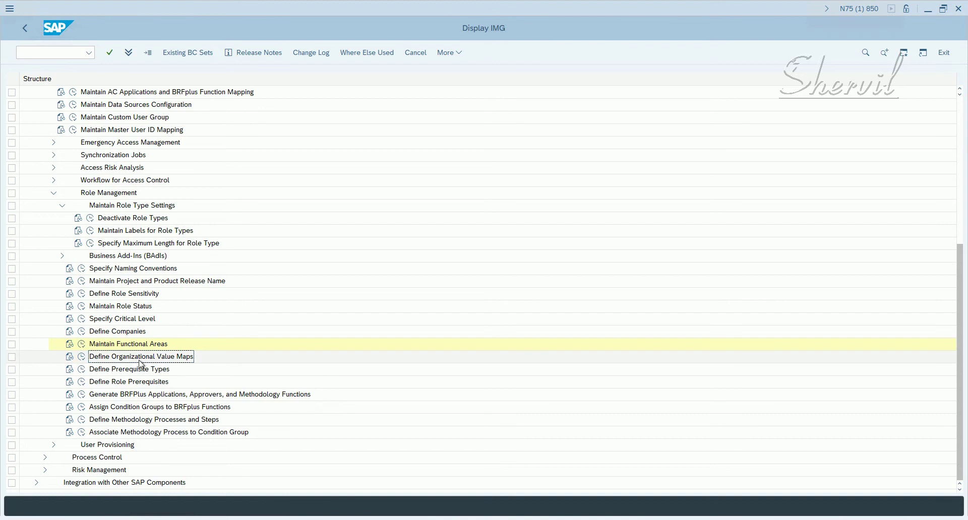
# - Open the Define Organizational Value Maps activity and start a new org level mapping entry named BUKRS_2000
pyautogui.click(82, 358)
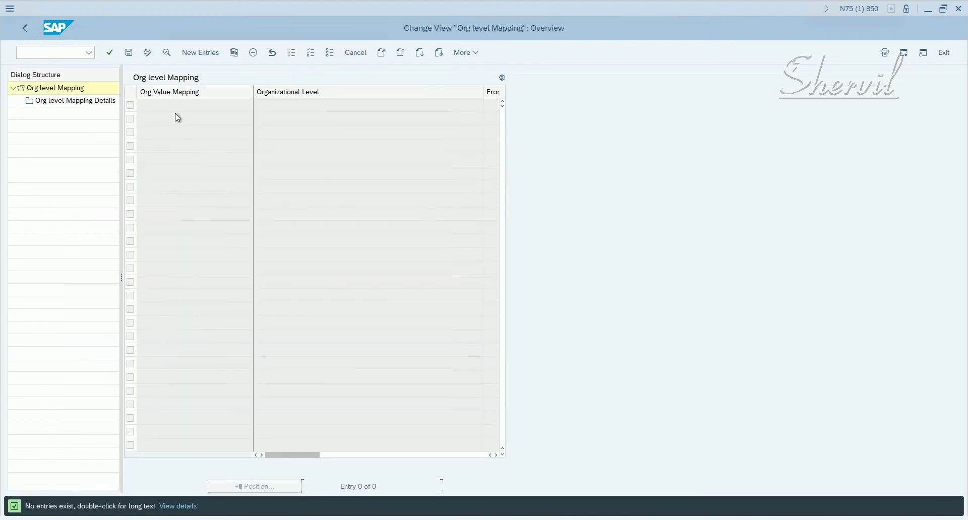
pyautogui.click(197, 53)
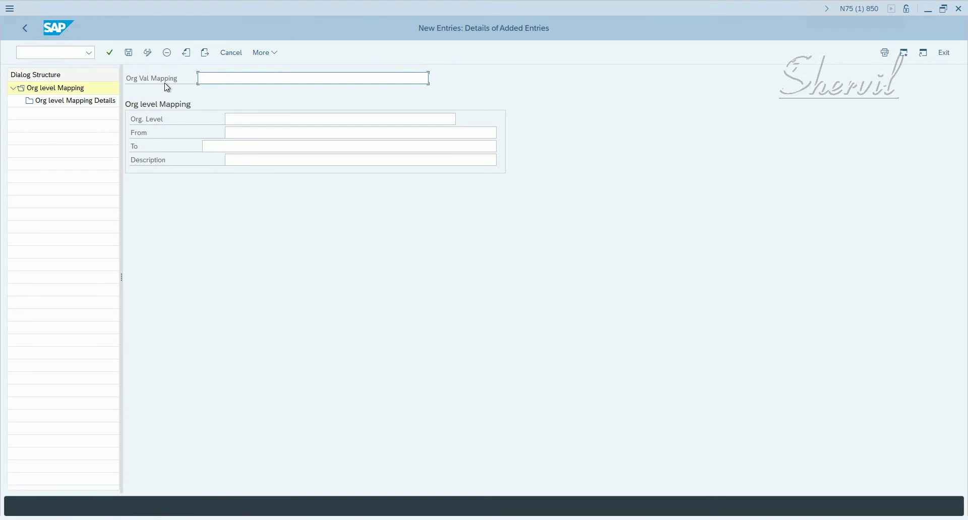
pyautogui.click(218, 76)
pyautogui.write('BUKRS_2000')
pyautogui.click(253, 121)
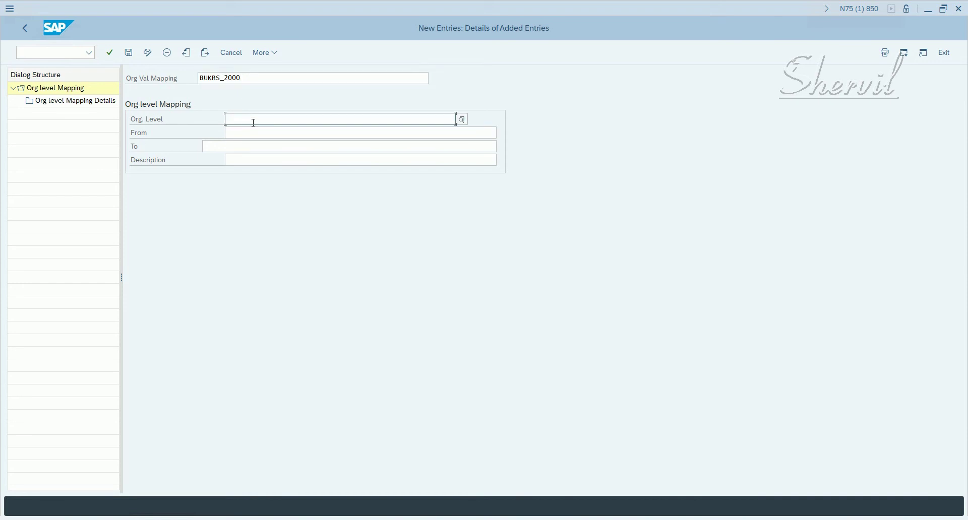
pyautogui.moveTo(224, 79); pyautogui.dragTo(248, 81)
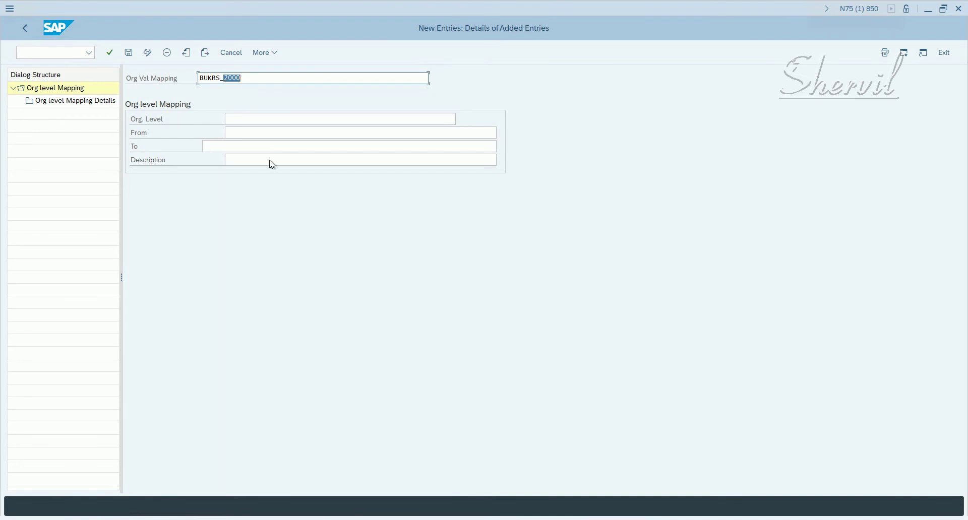
pyautogui.click(275, 120)
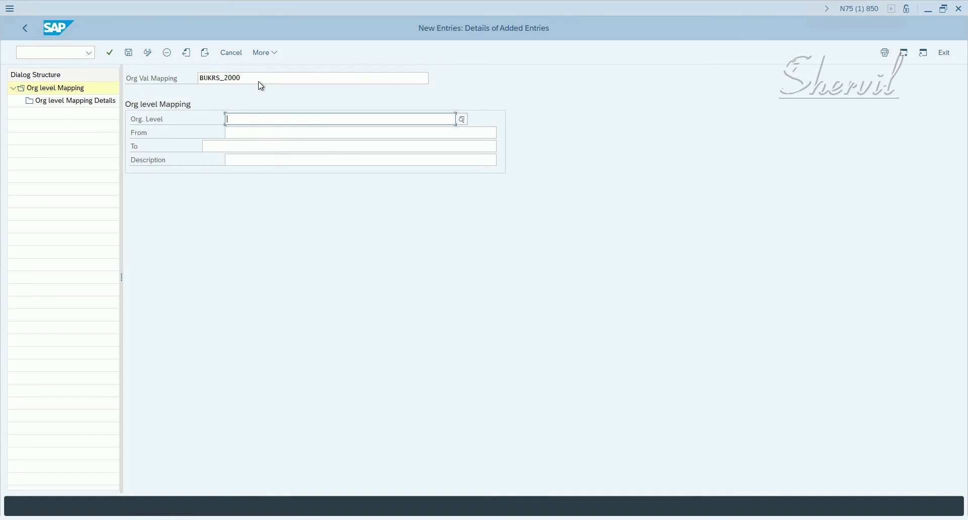
pyautogui.moveTo(242, 80); pyautogui.dragTo(173, 88)
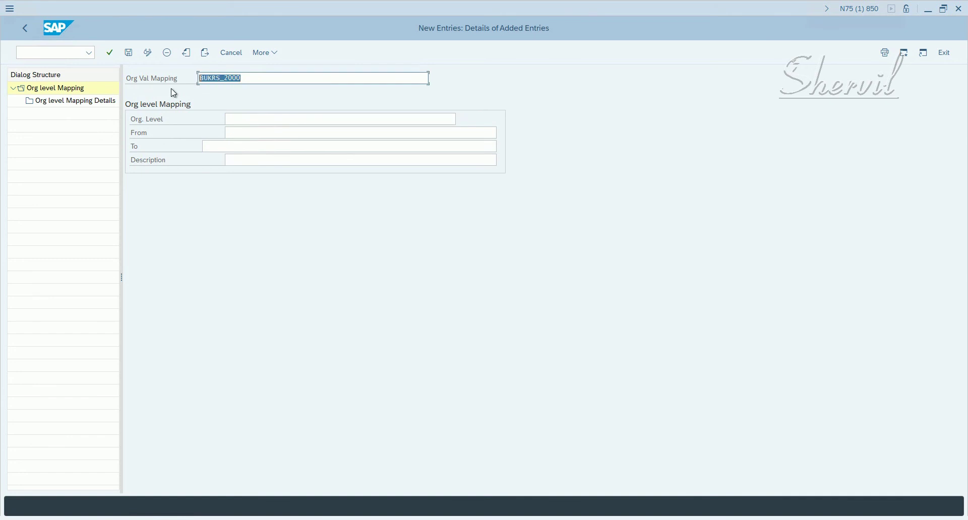
pyautogui.click(244, 118)
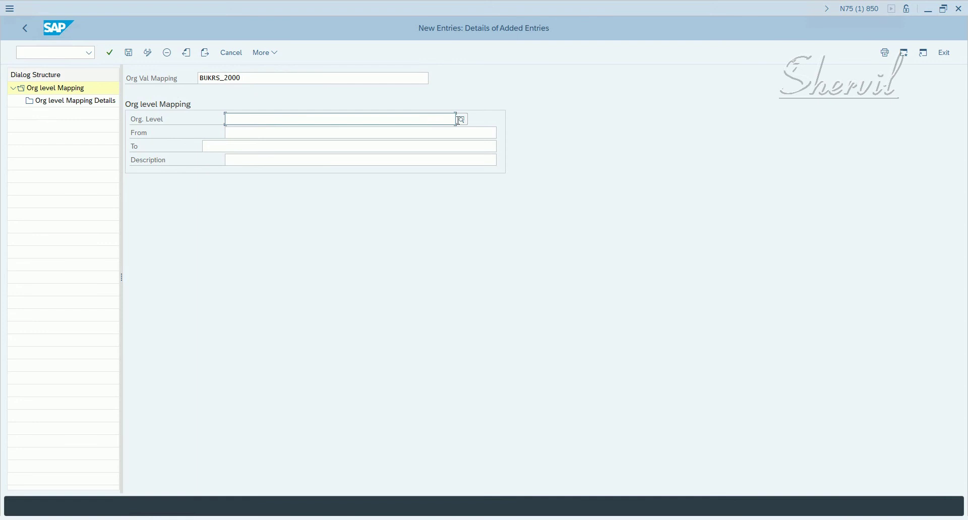
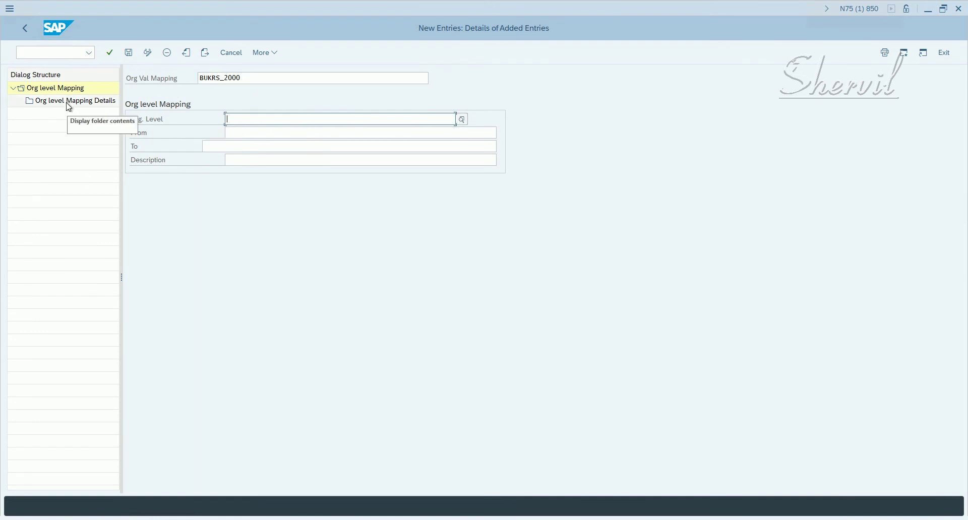
# - Switch to Notepad to review the organizational levels from Company Code to Distribution Channel, and return to the SAP entry
pyautogui.hotkey('alt', 'Tab')
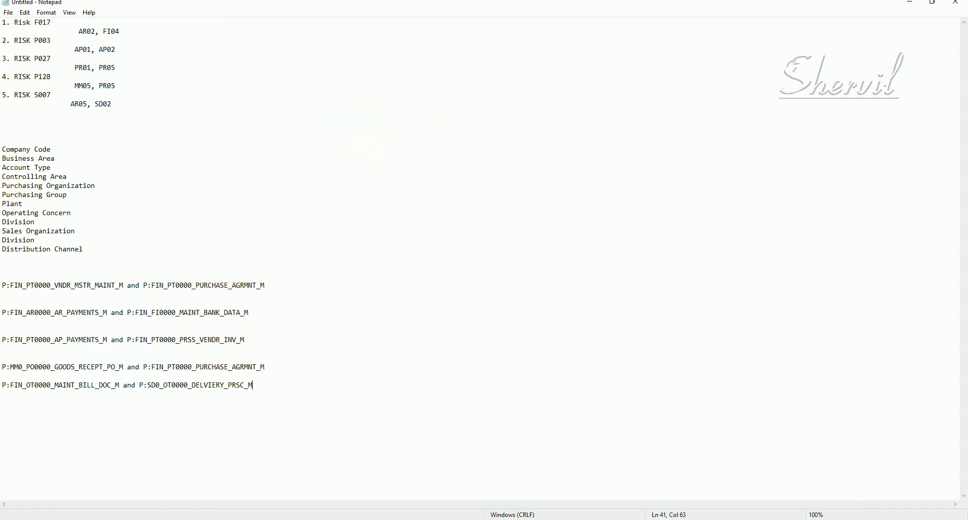
pyautogui.click(4, 149)
pyautogui.moveTo(2, 150); pyautogui.dragTo(86, 250)
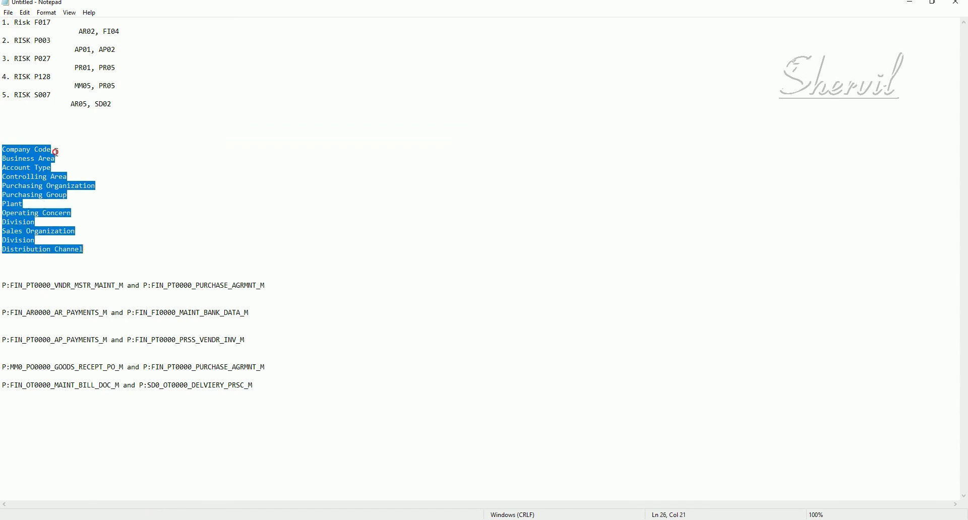
pyautogui.moveTo(54, 153); pyautogui.dragTo(64, 165)
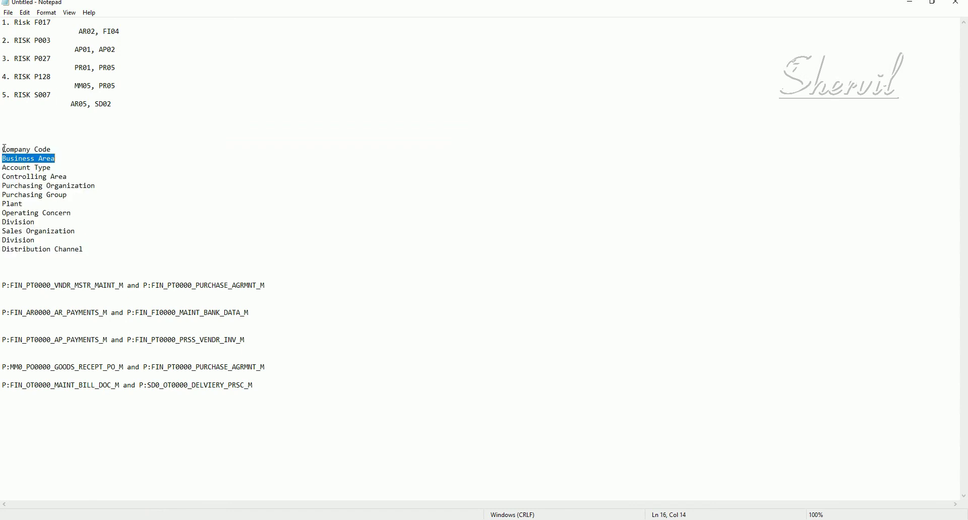
pyautogui.moveTo(4, 149); pyautogui.dragTo(51, 149)
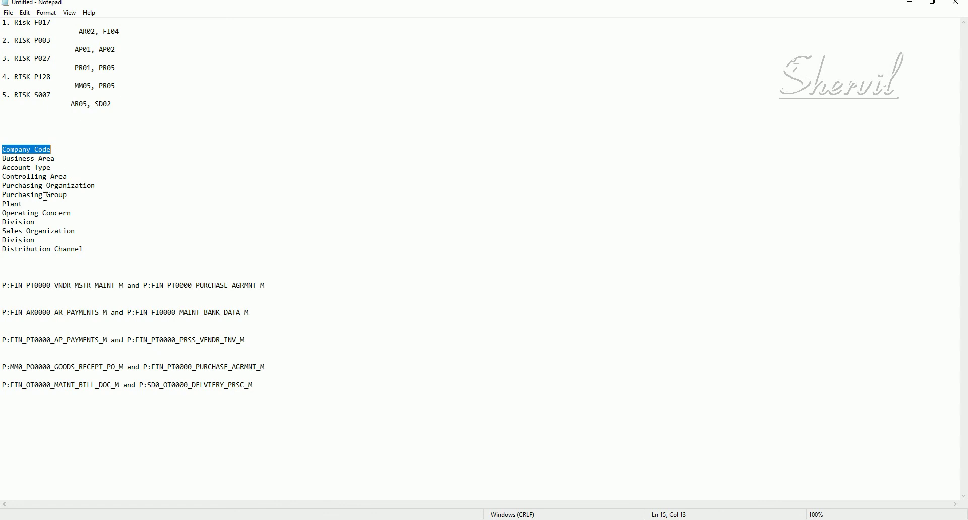
pyautogui.hotkey('alt', 'Tab')
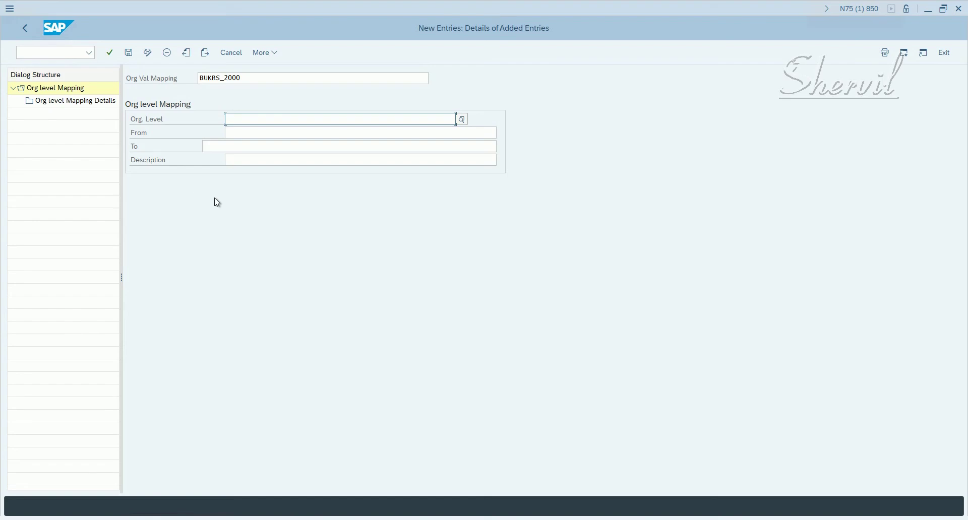
# - Set the mapping's organizational level to BUKRS and its From value to 2000
pyautogui.click(463, 120)
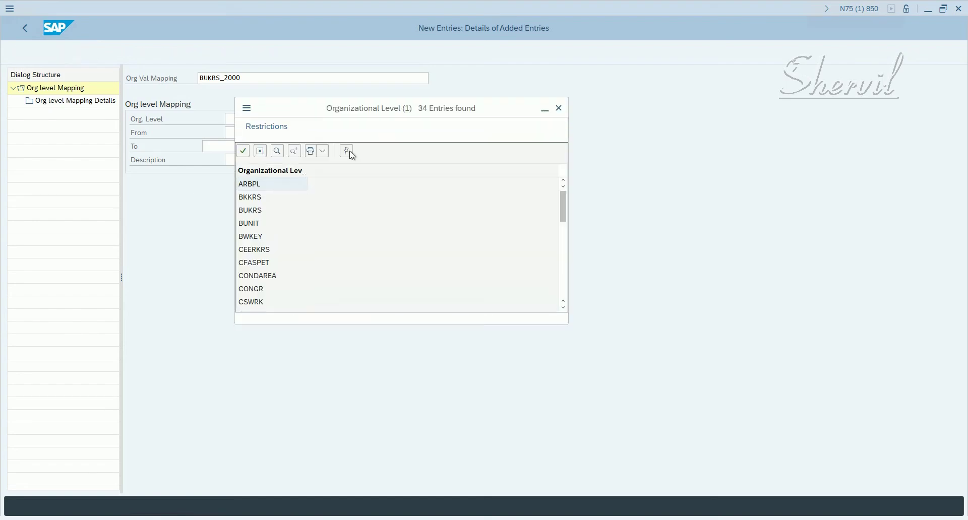
pyautogui.doubleClick(260, 210)
pyautogui.click(244, 133)
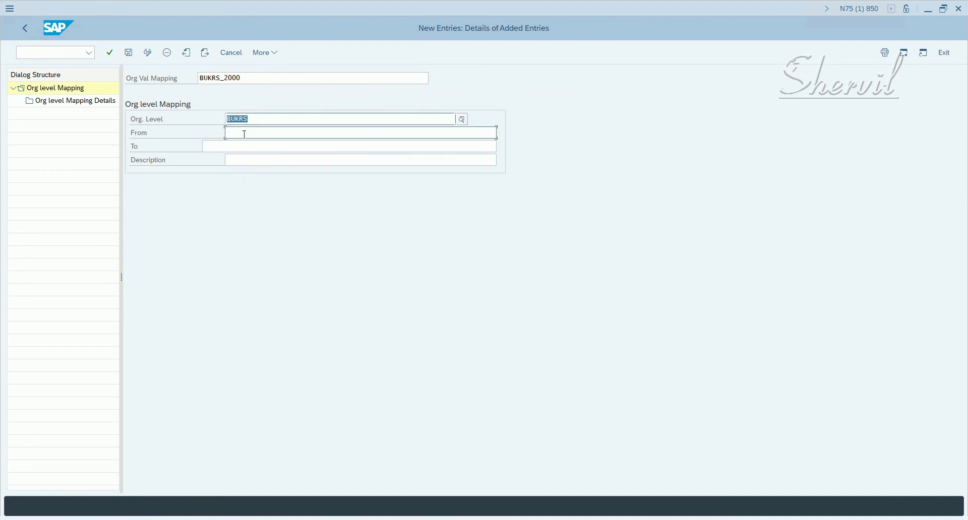
pyautogui.write('300')
pyautogui.press('BackSpace')
pyautogui.press('BackSpace')
pyautogui.write('2000')
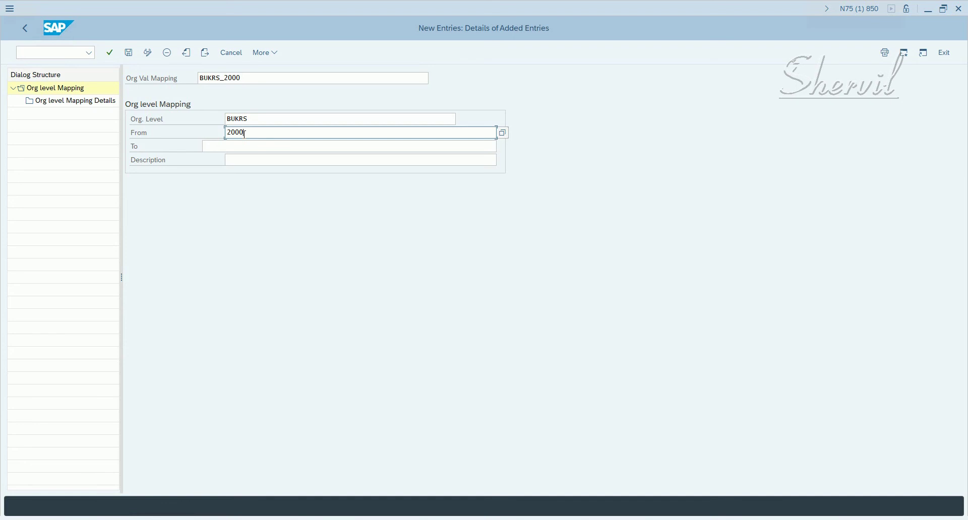
# - Enter the description "Company Code 2000" and save the mapping, confirming the customizing request
pyautogui.click(258, 161)
pyautogui.write('Comp')
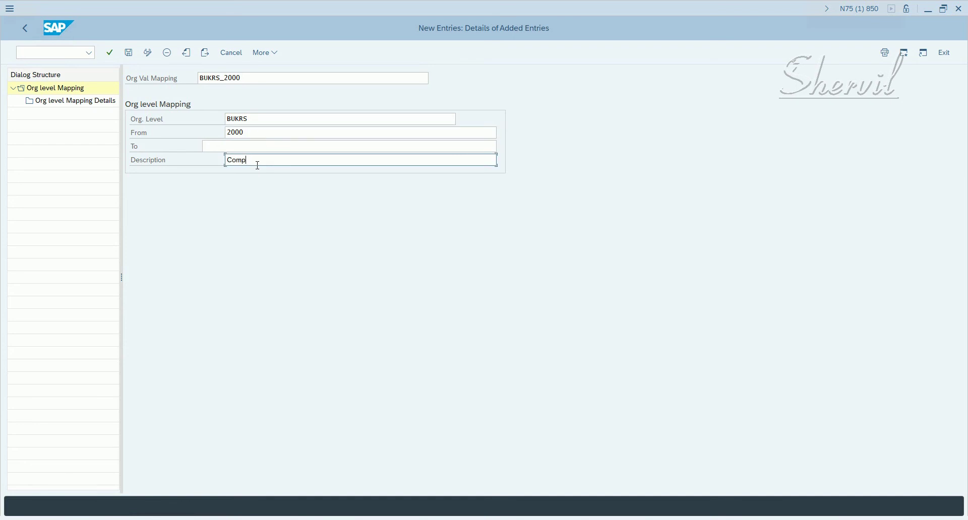
pyautogui.write('any Code 2000')
pyautogui.press('Return')
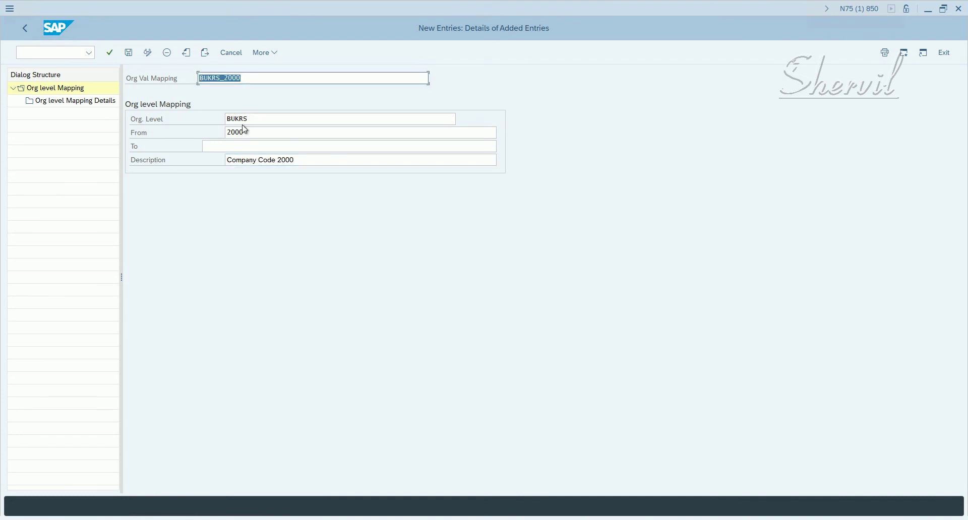
pyautogui.click(129, 52)
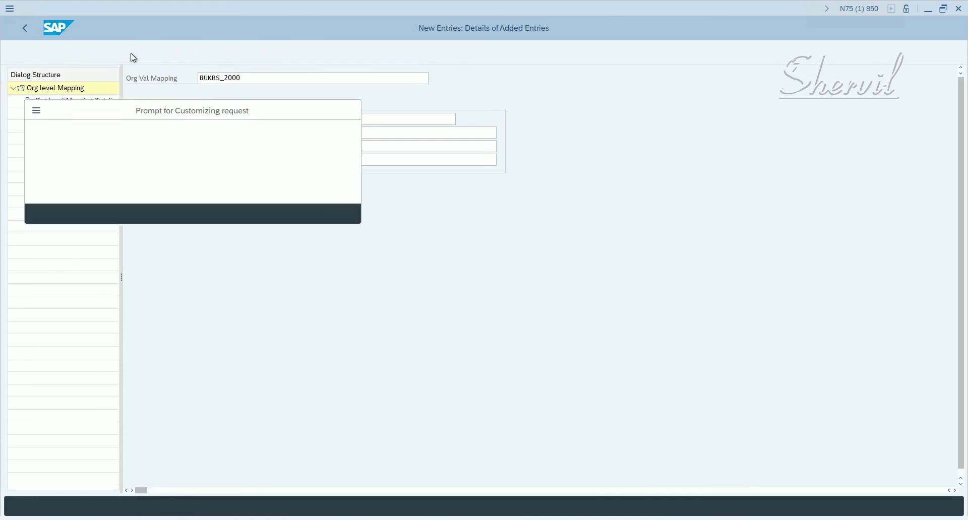
pyautogui.click(227, 214)
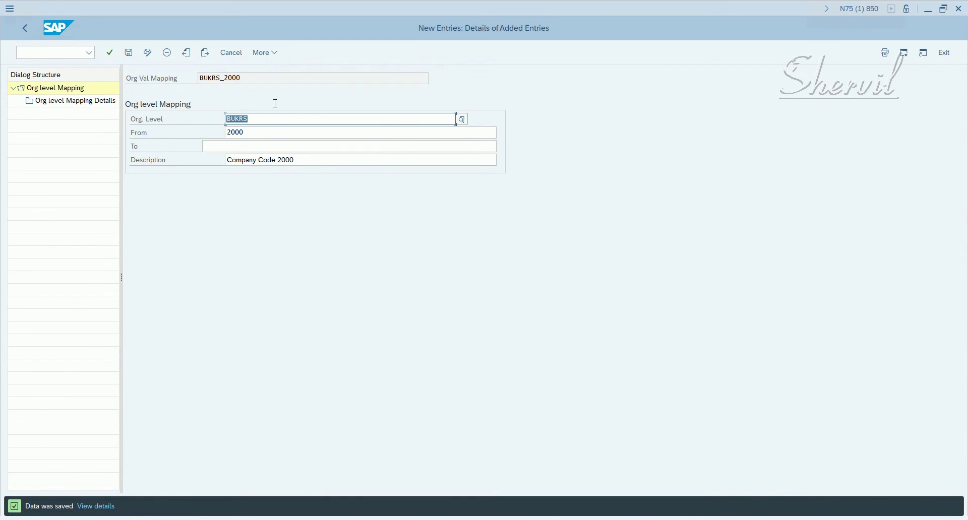
# - Examine the Notepad list of organizational levels below Company Code, including Plant and Distribution Channel, and return to SAP
pyautogui.hotkey('alt', 'Tab')
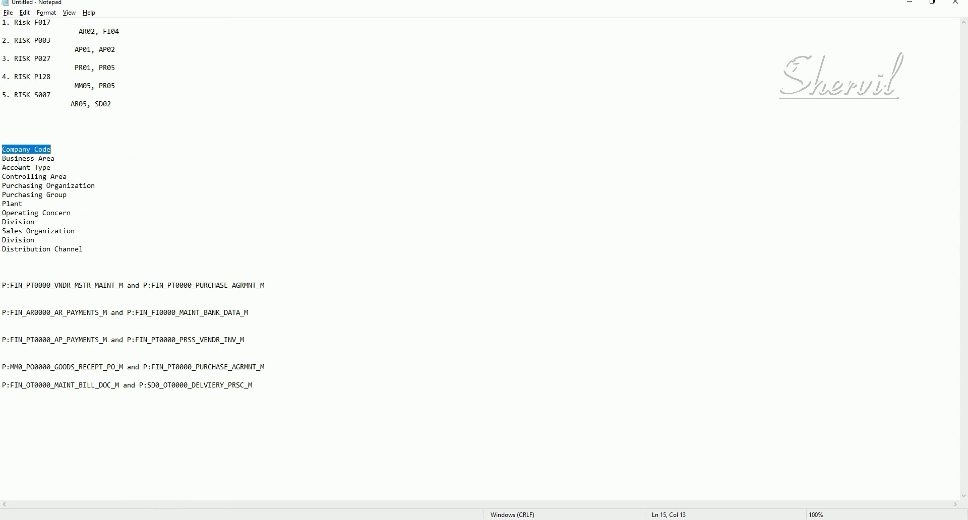
pyautogui.moveTo(6, 161); pyautogui.dragTo(61, 215)
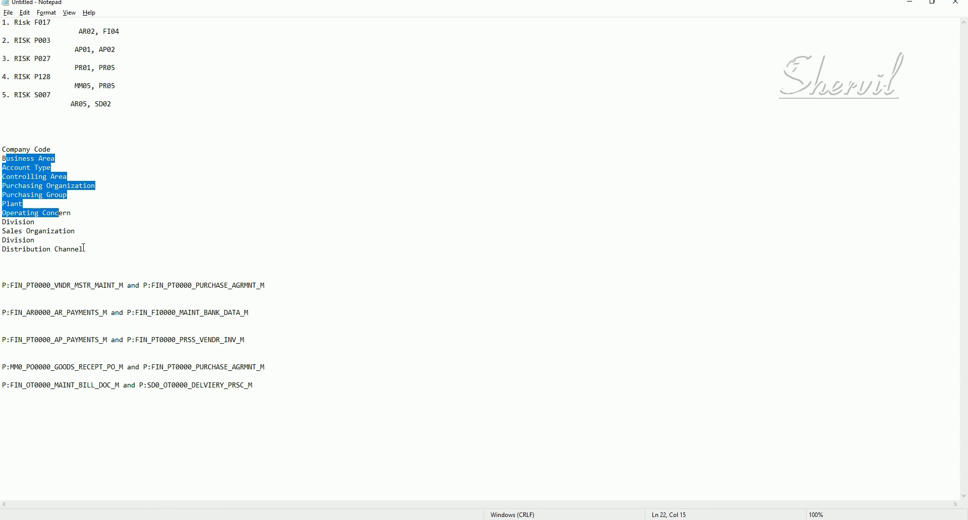
pyautogui.moveTo(83, 250); pyautogui.dragTo(7, 249)
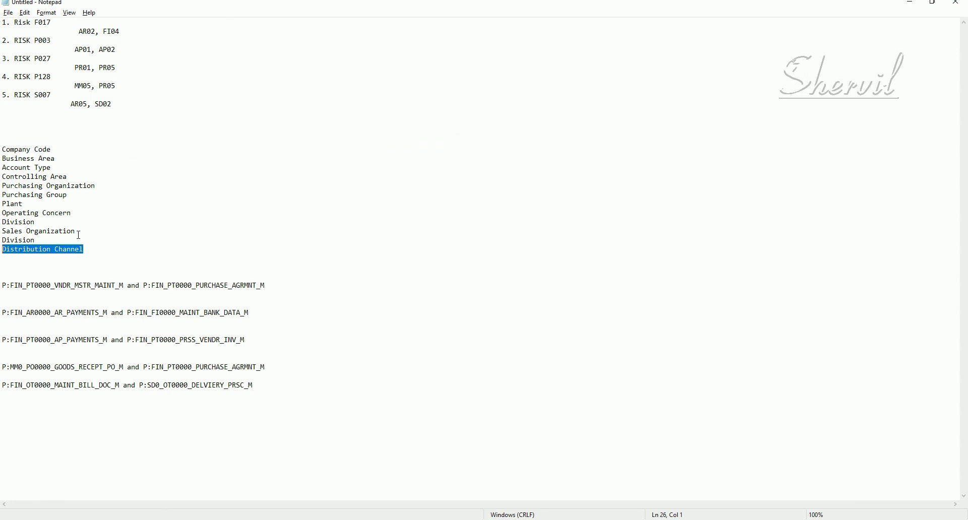
pyautogui.moveTo(23, 204); pyautogui.dragTo(2, 204)
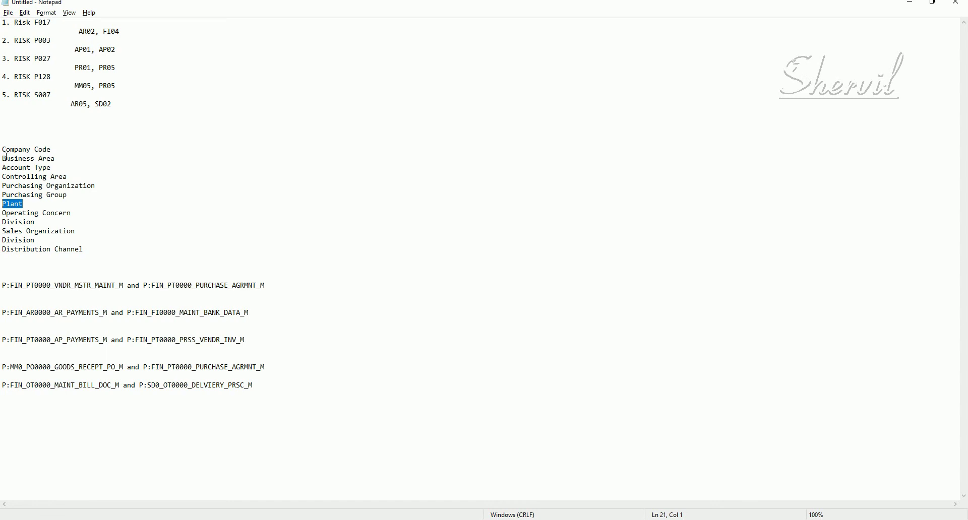
pyautogui.moveTo(6, 157); pyautogui.dragTo(93, 252)
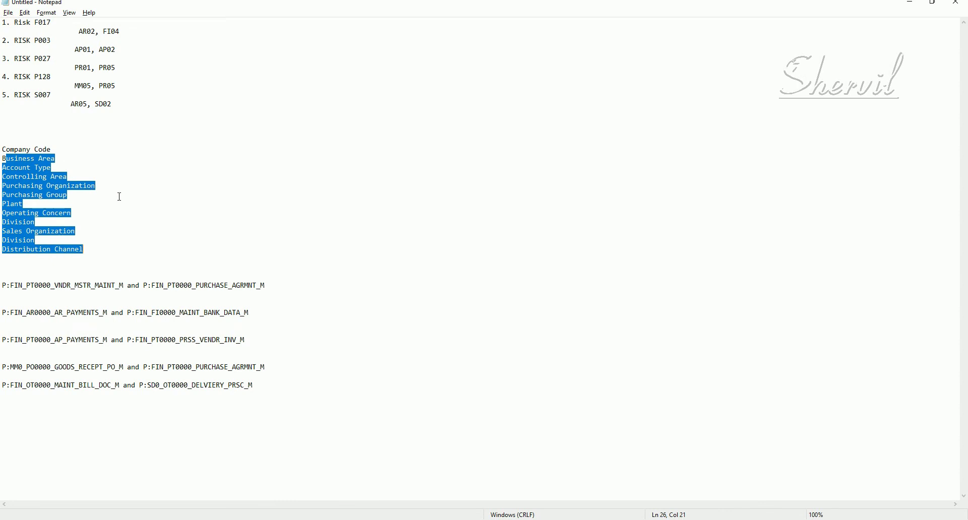
pyautogui.hotkey('alt', 'Tab')
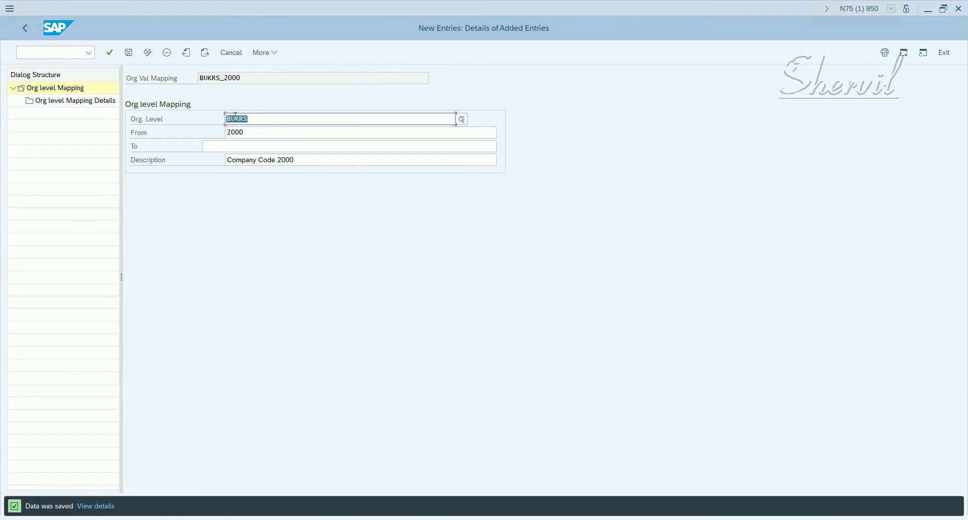
# - Open the Org level Mapping Details of BUKRS_2000 and copy the list from Business Area to Distribution Channel in Notepad
pyautogui.doubleClick(75, 101)
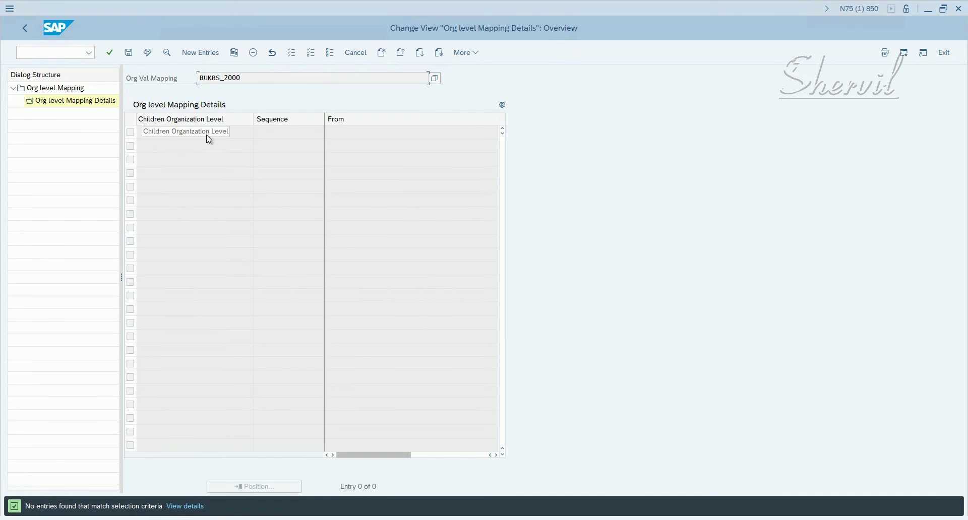
pyautogui.hotkey('alt', 'Tab')
pyautogui.moveTo(5, 159); pyautogui.dragTo(97, 247)
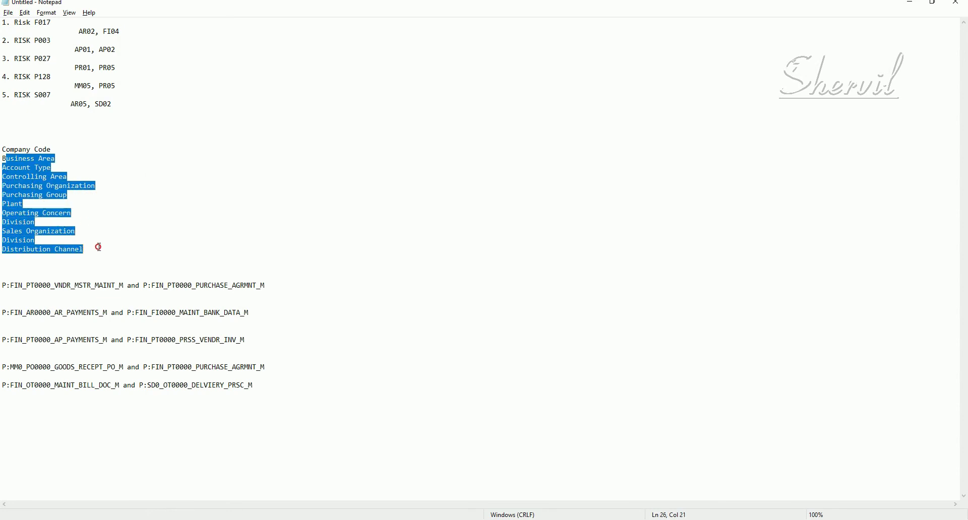
pyautogui.hotkey('ctrl', 'c')
pyautogui.hotkey('alt', 'Tab')
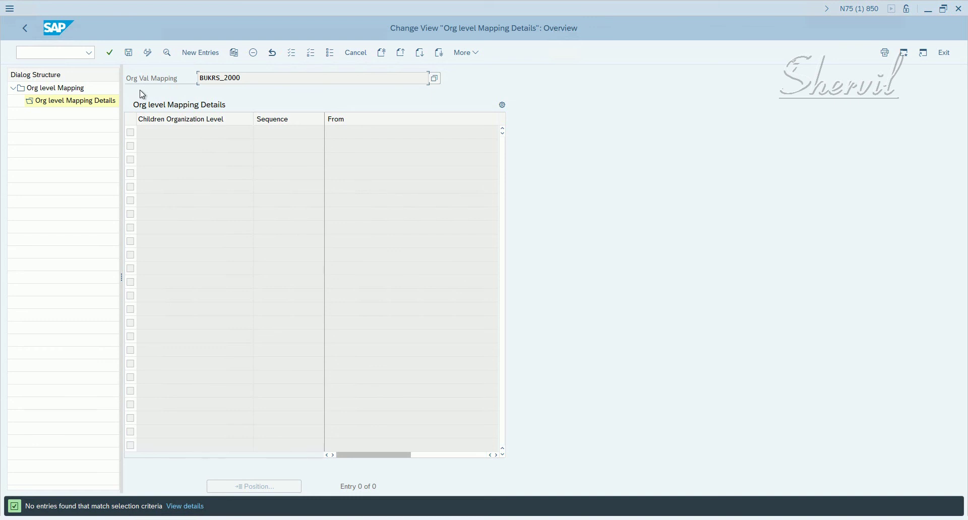
# - Start a new mapping detail entry for BUKRS_2000 and choose VKGRP as its child organizational level
pyautogui.click(196, 53)
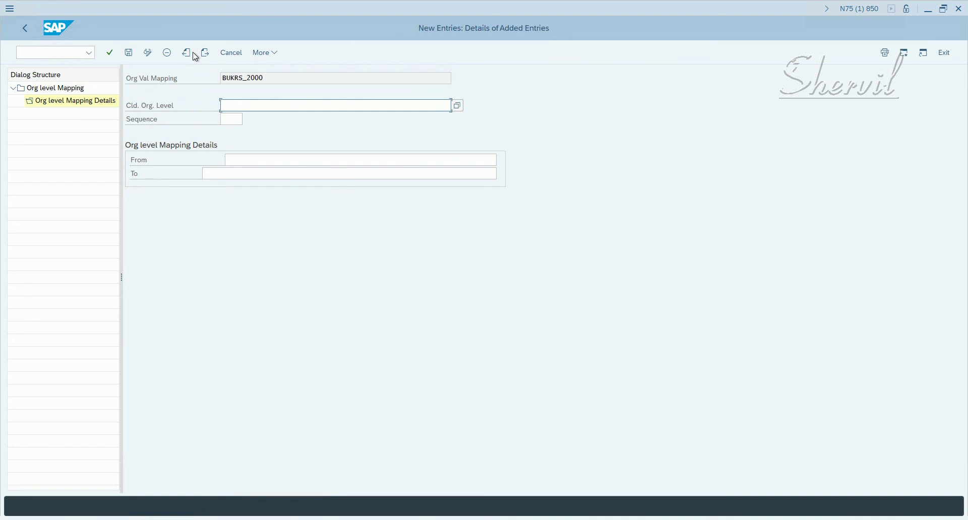
pyautogui.click(460, 106)
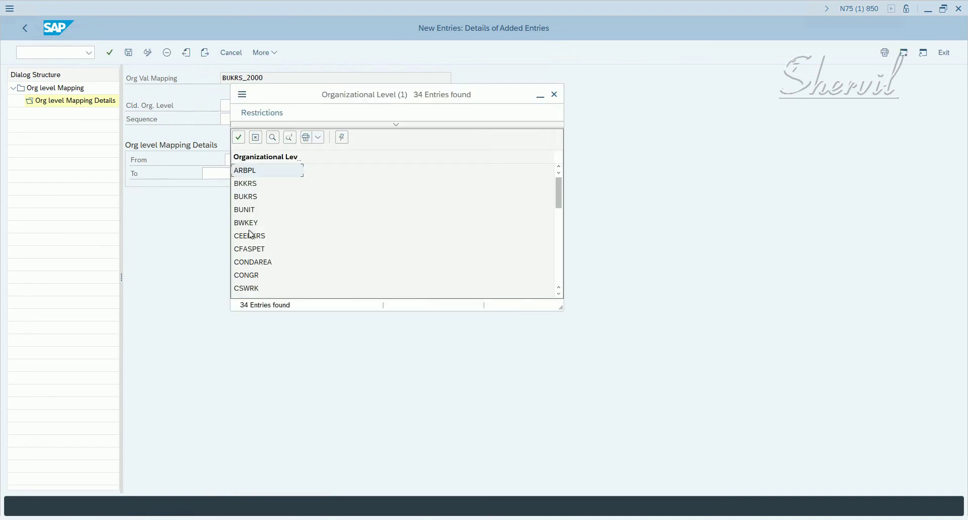
pyautogui.scroll(-3, 281, 225)
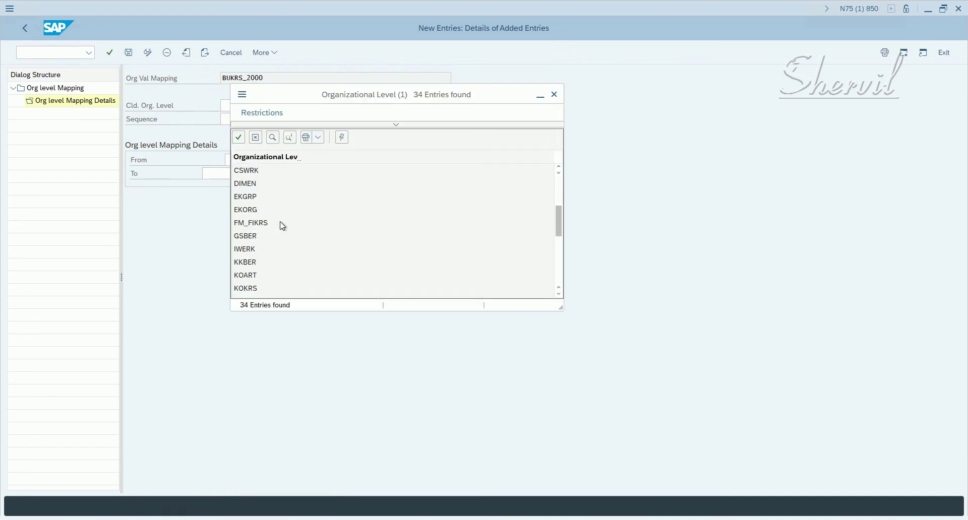
pyautogui.scroll(-3, 289, 229)
pyautogui.scroll(-3, 289, 229)
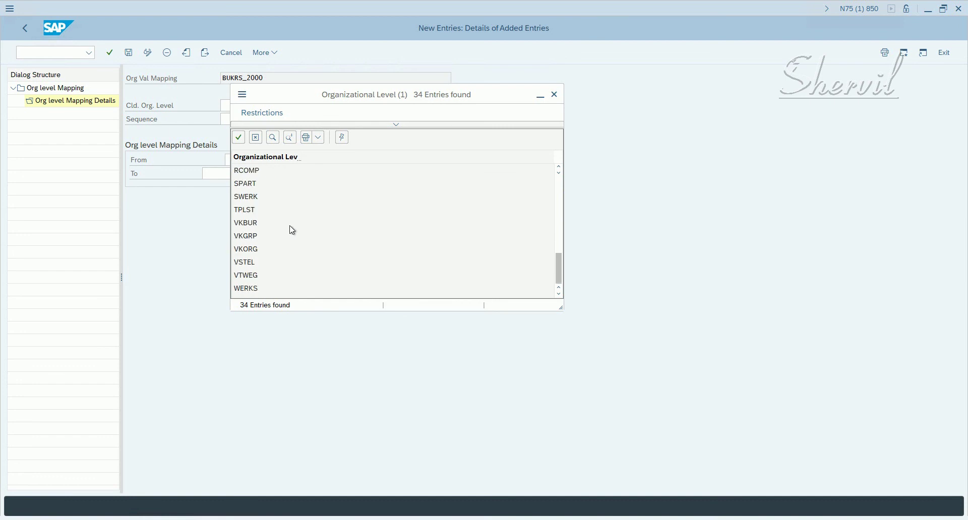
pyautogui.click(258, 292)
pyautogui.click(252, 203)
pyautogui.scroll(3, 261, 207)
pyautogui.scroll(-3, 262, 209)
pyautogui.click(258, 237)
pyautogui.doubleClick(258, 237)
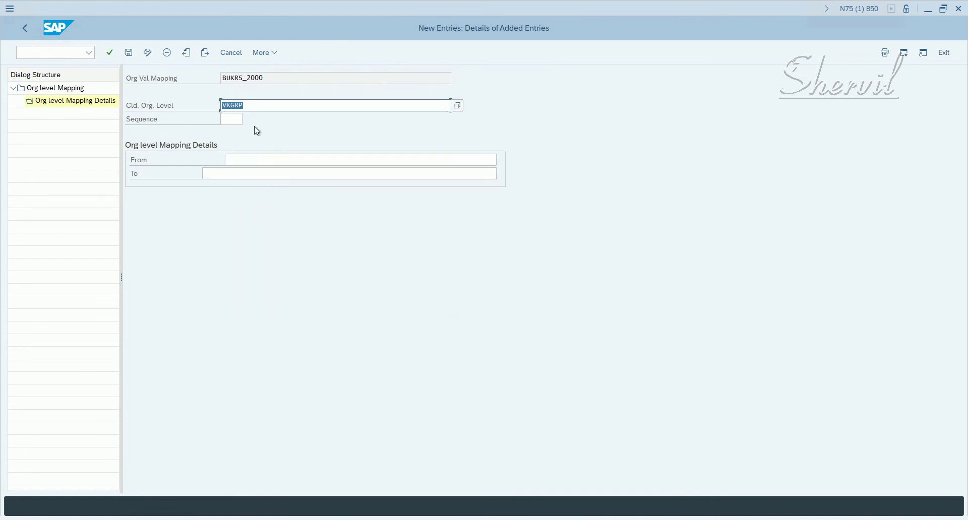
# - Set the VKGRP entry's sequence to 1 and its From value to 2000
pyautogui.click(225, 119)
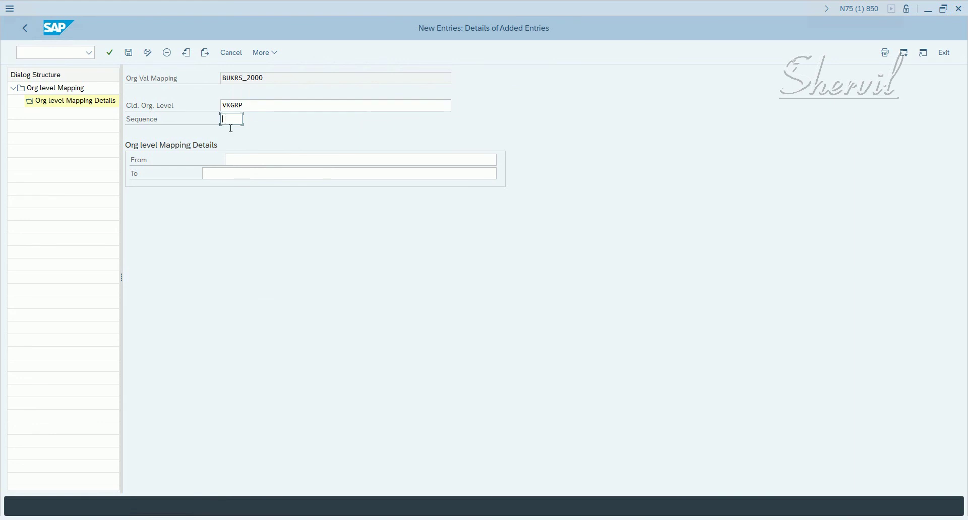
pyautogui.click(255, 159)
pyautogui.write('2000')
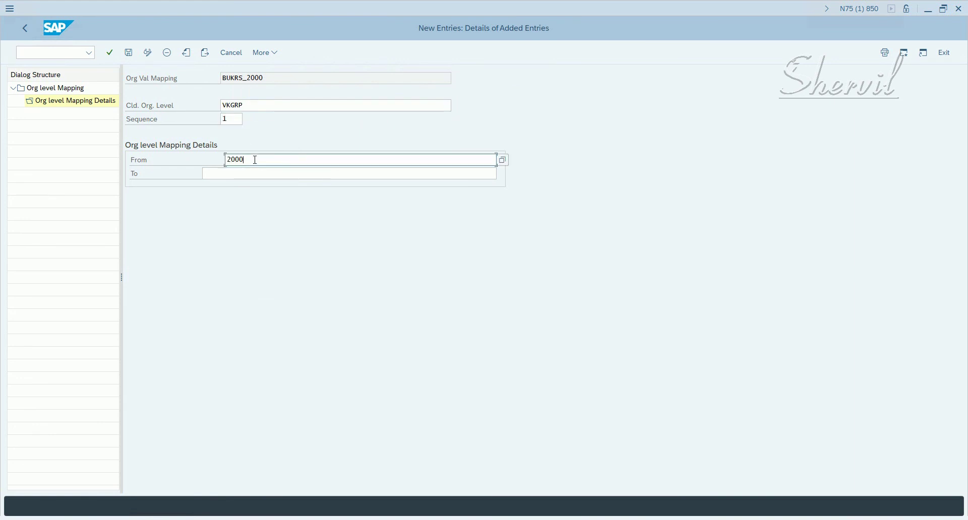
pyautogui.click(253, 104)
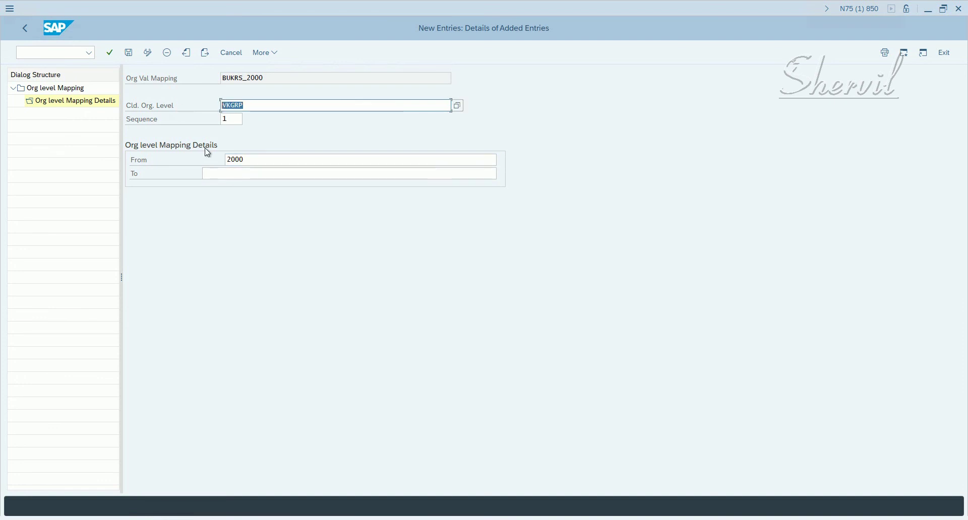
pyautogui.click(457, 105)
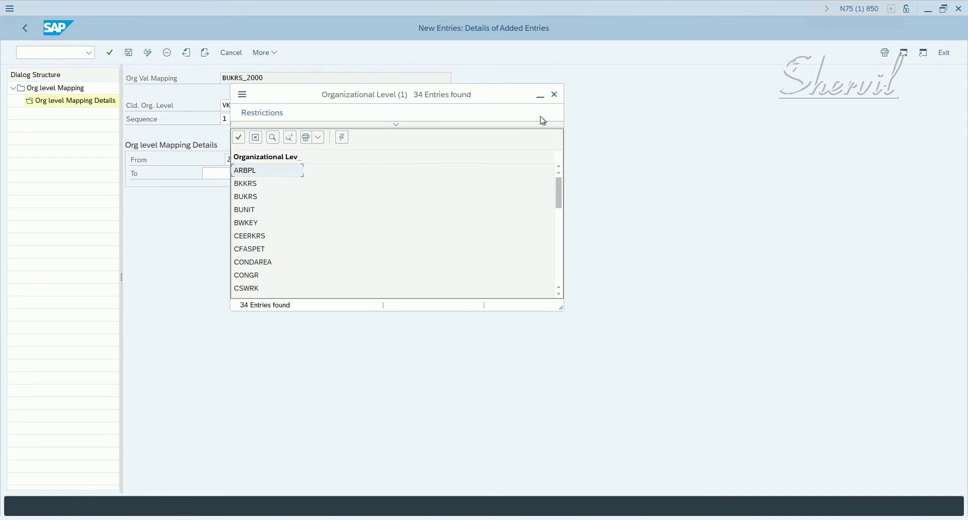
pyautogui.click(554, 94)
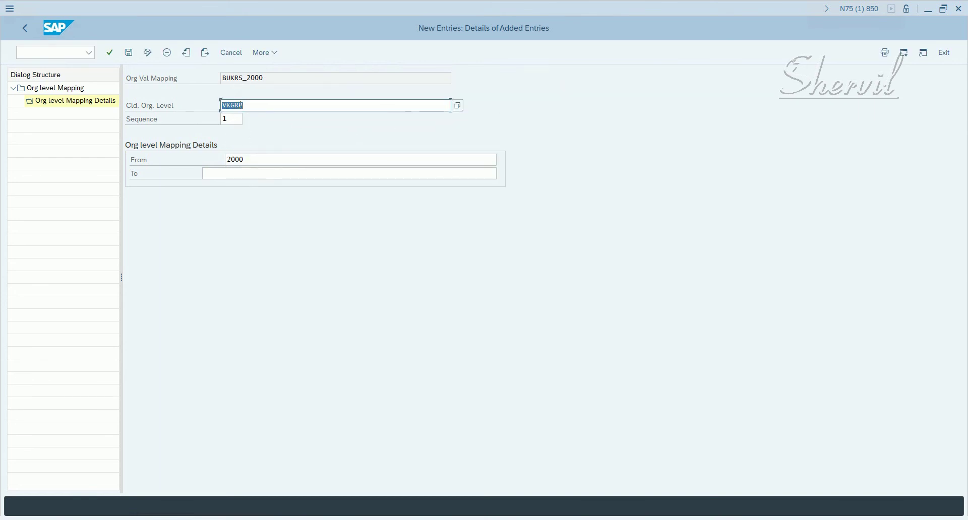
pyautogui.moveTo(253, 159); pyautogui.dragTo(203, 161)
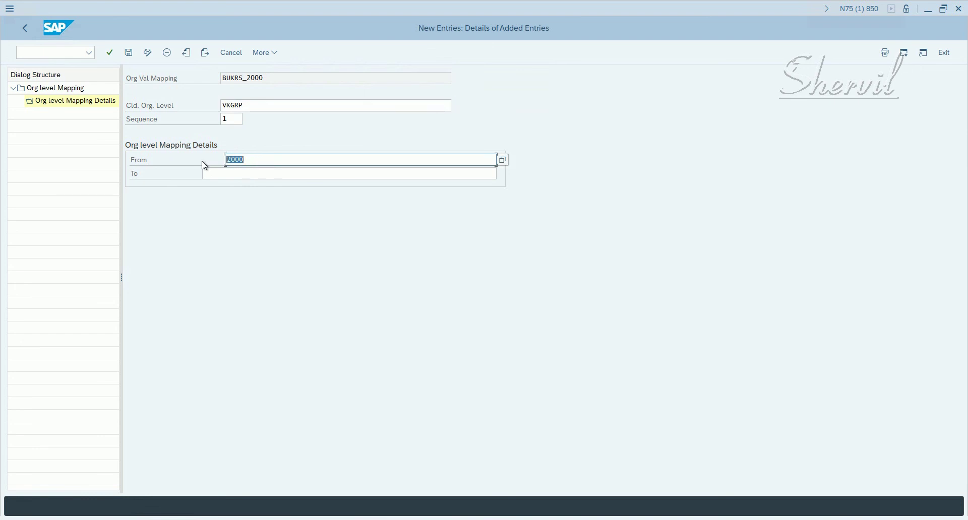
pyautogui.moveTo(242, 78); pyautogui.dragTo(268, 81)
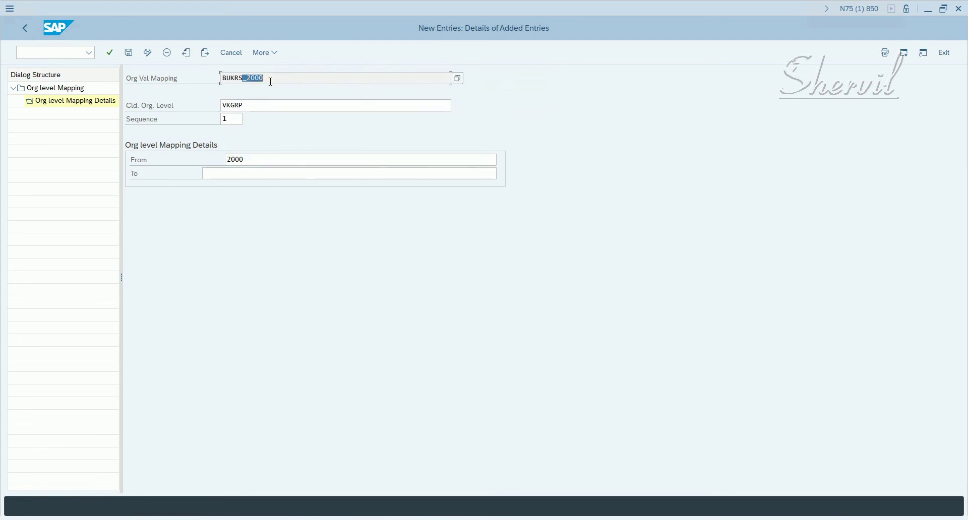
# - Save the VKGRP child entry and leave its new-entry form
pyautogui.click(128, 53)
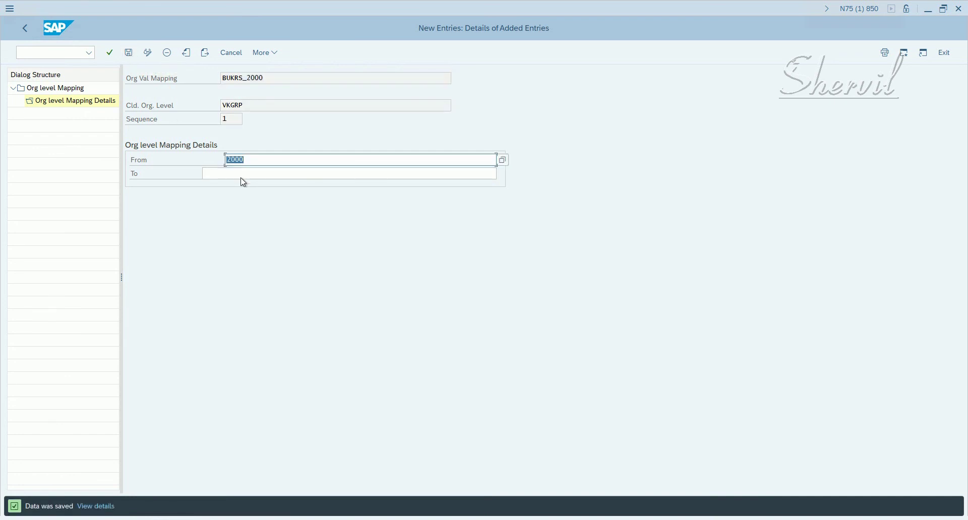
pyautogui.press('Tab')
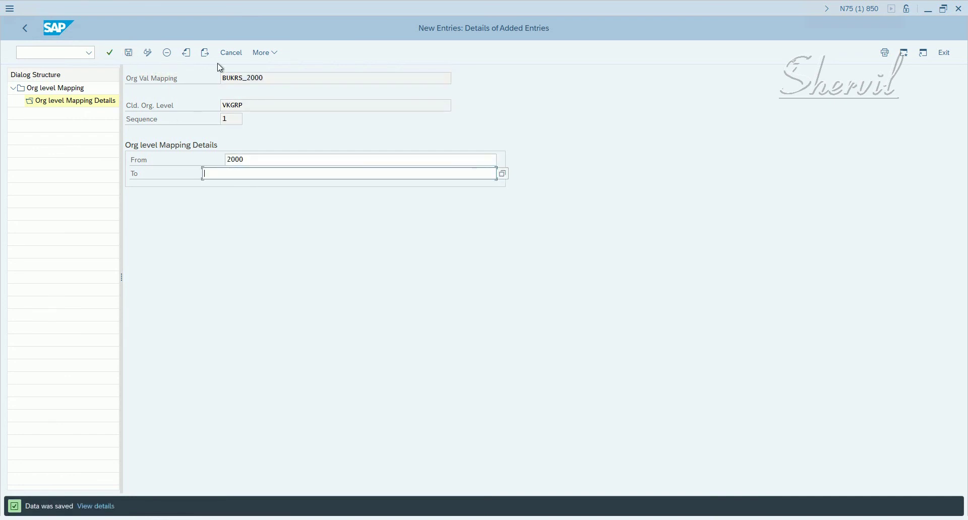
pyautogui.click(49, 51)
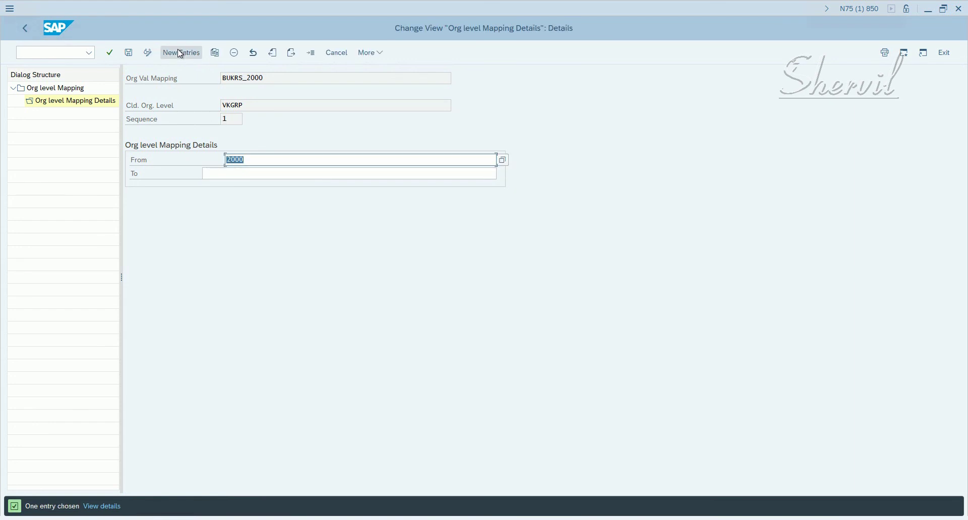
# - Start another detail entry, check the organizational level list in Notepad, and choose VKORG as the child level in SAP
pyautogui.click(180, 53)
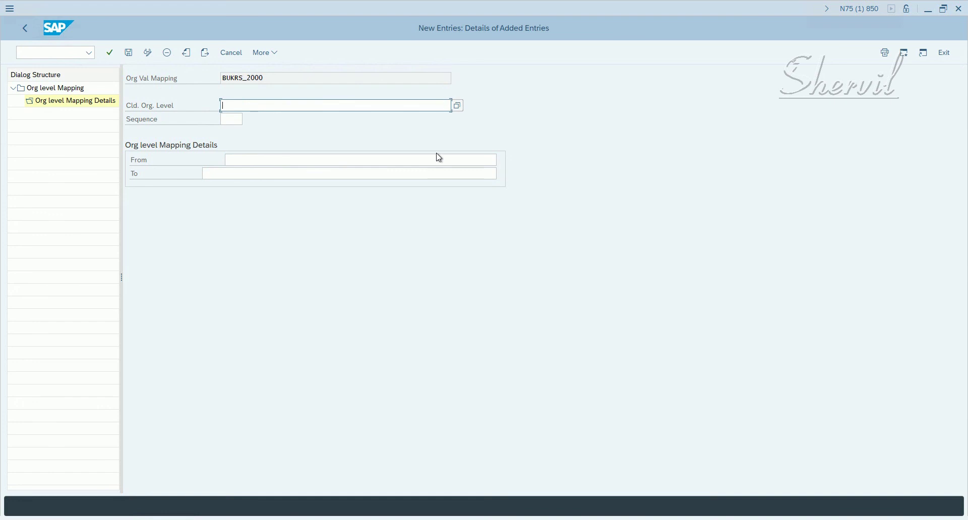
pyautogui.hotkey('alt', 'Tab')
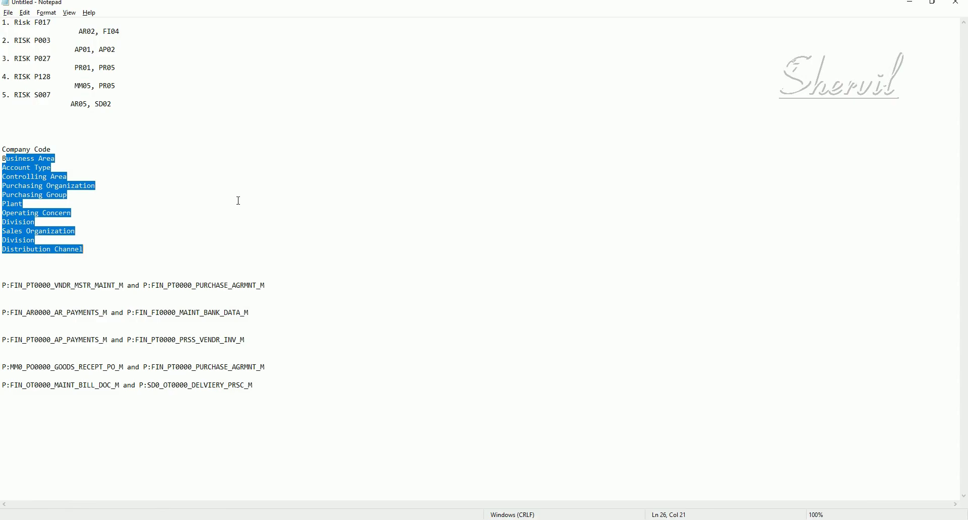
pyautogui.click(124, 217)
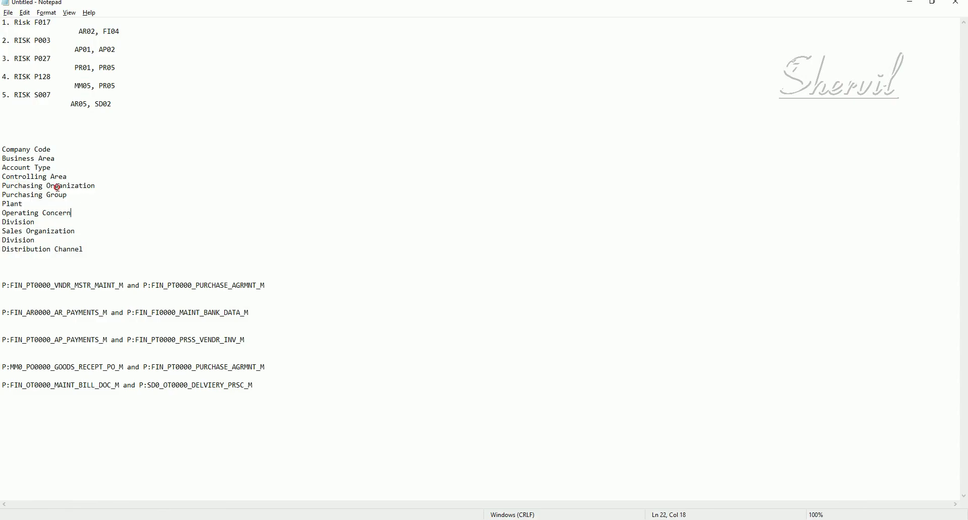
pyautogui.tripleClick(2, 186)
pyautogui.hotkey('alt', 'Tab')
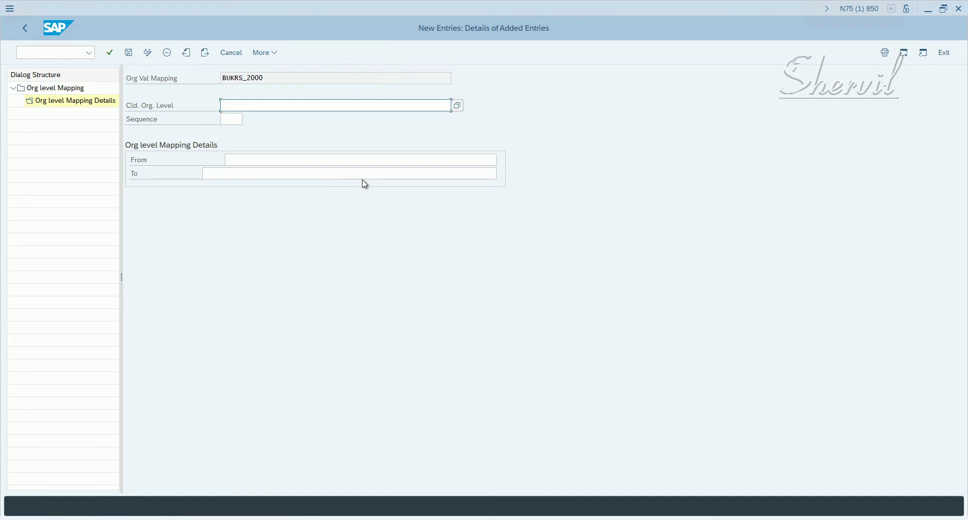
pyautogui.click(456, 107)
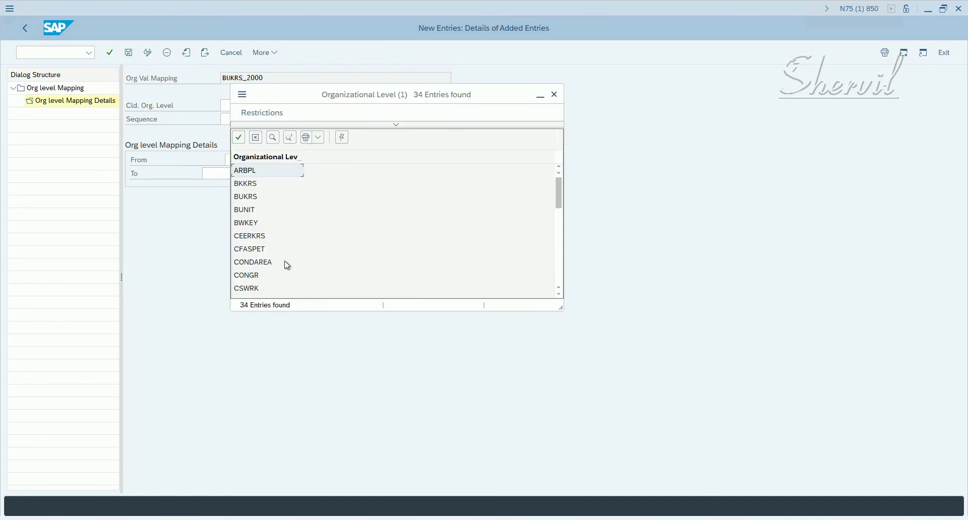
pyautogui.scroll(-1, 293, 245)
pyautogui.scroll(-1, 292, 246)
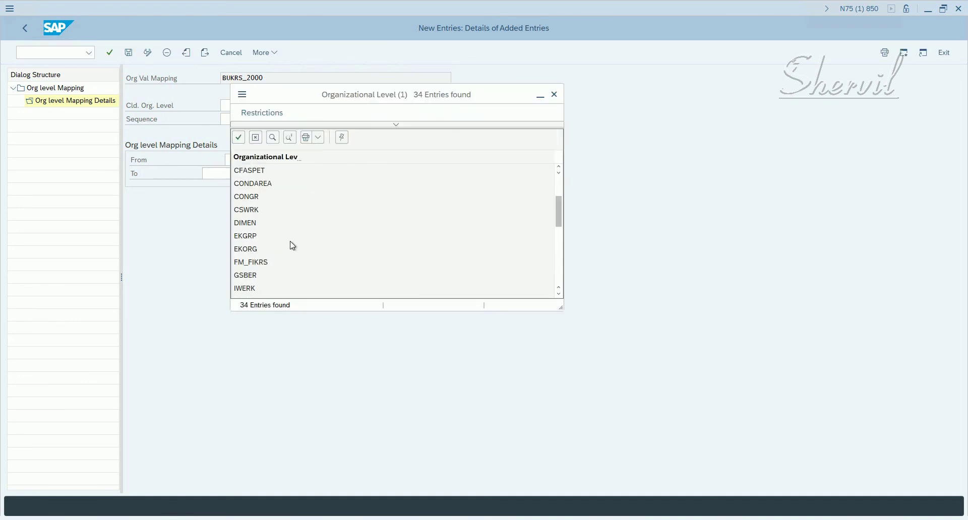
pyautogui.click(259, 241)
pyautogui.scroll(-3, 281, 251)
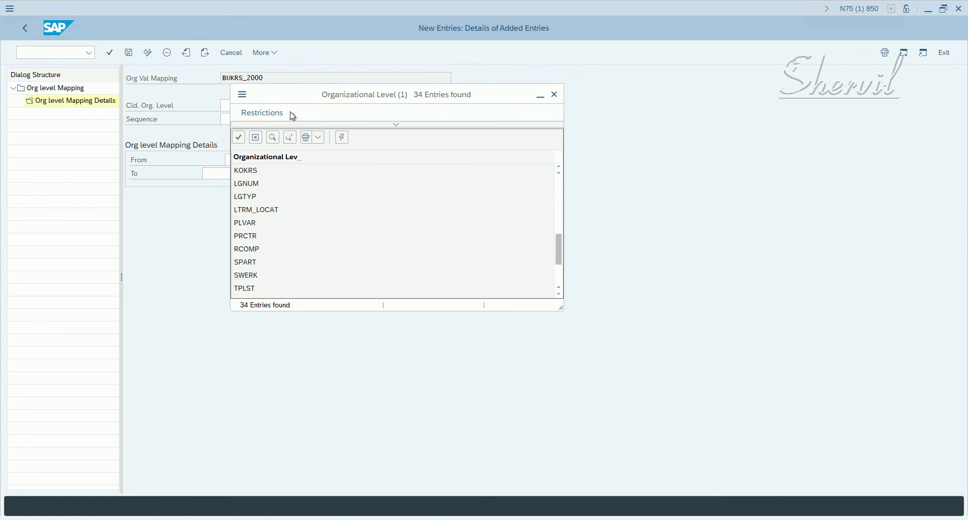
pyautogui.scroll(-2, 279, 210)
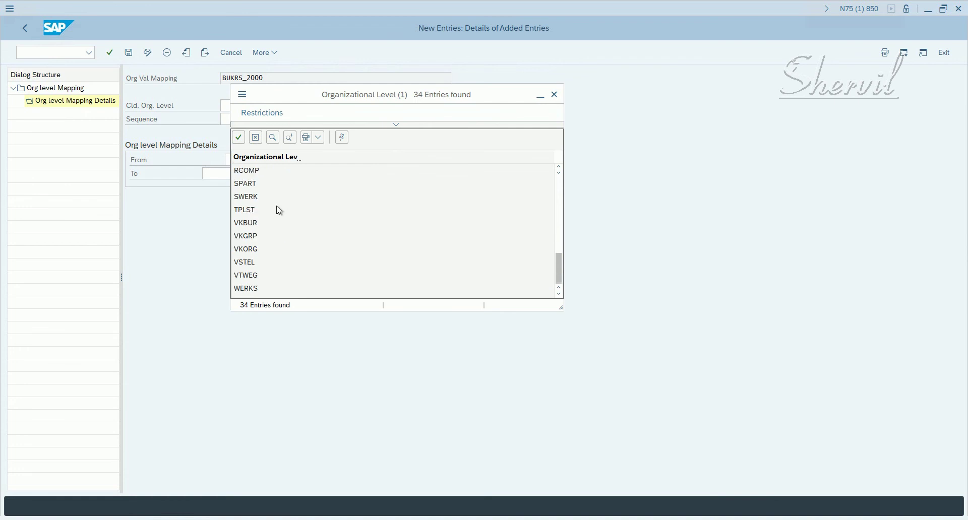
pyautogui.doubleClick(257, 249)
# - Set the VKORG entry's sequence to 2 and From value to 2000, and save it
pyautogui.click(231, 121)
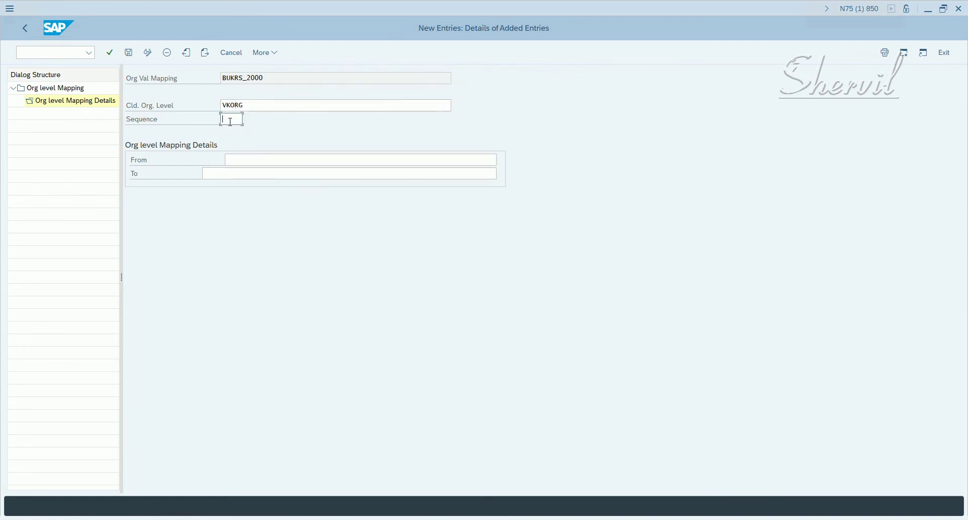
pyautogui.click(259, 160)
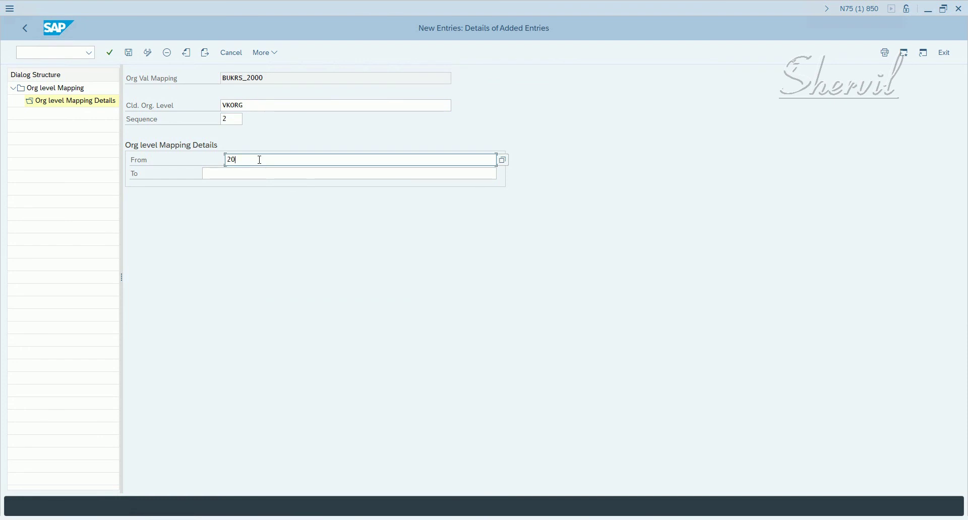
pyautogui.click(130, 53)
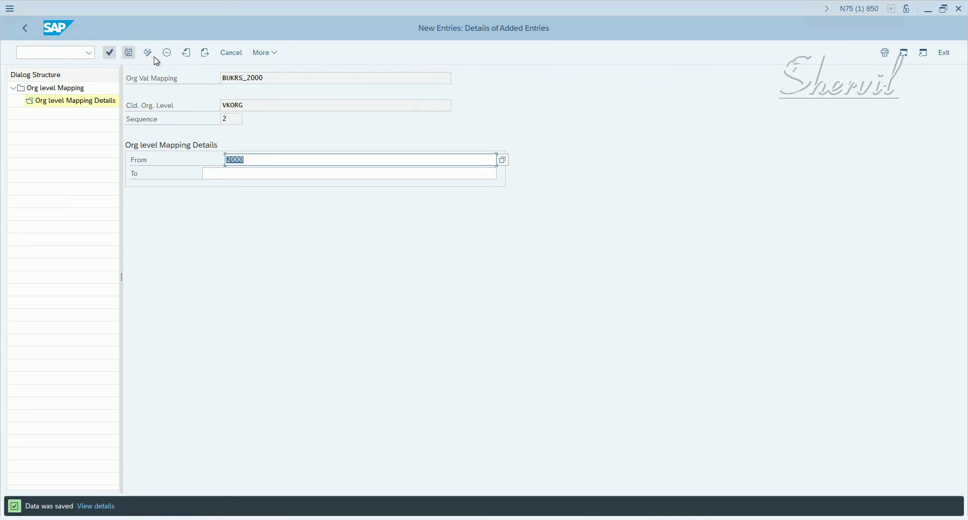
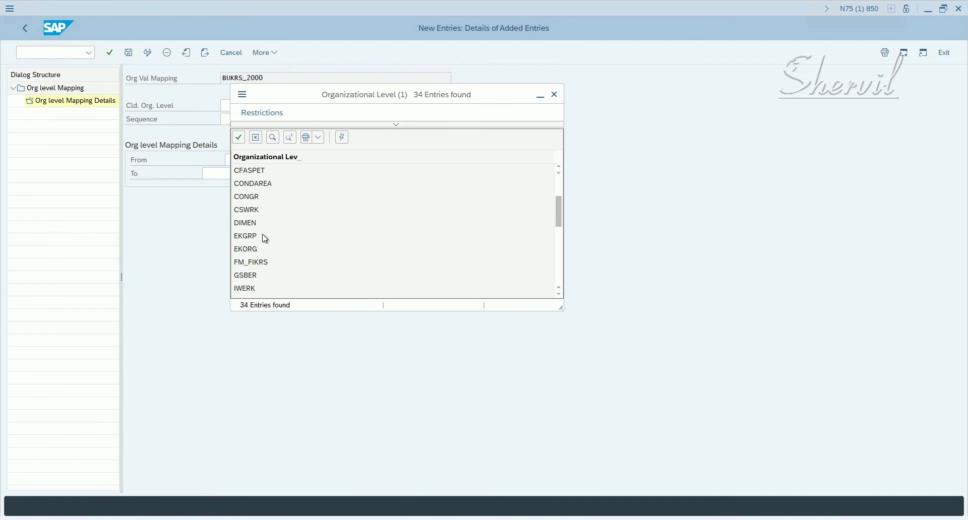
# - Find EKGRP among the available organizational levels and choose it as the new entry's child level
pyautogui.scroll(-2, 265, 237)
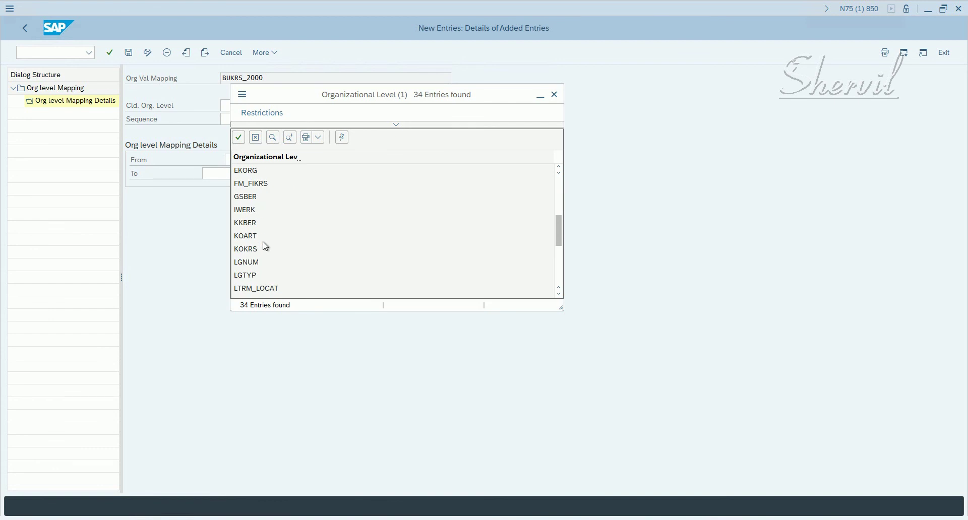
pyautogui.scroll(-2, 266, 246)
pyautogui.scroll(-2, 265, 247)
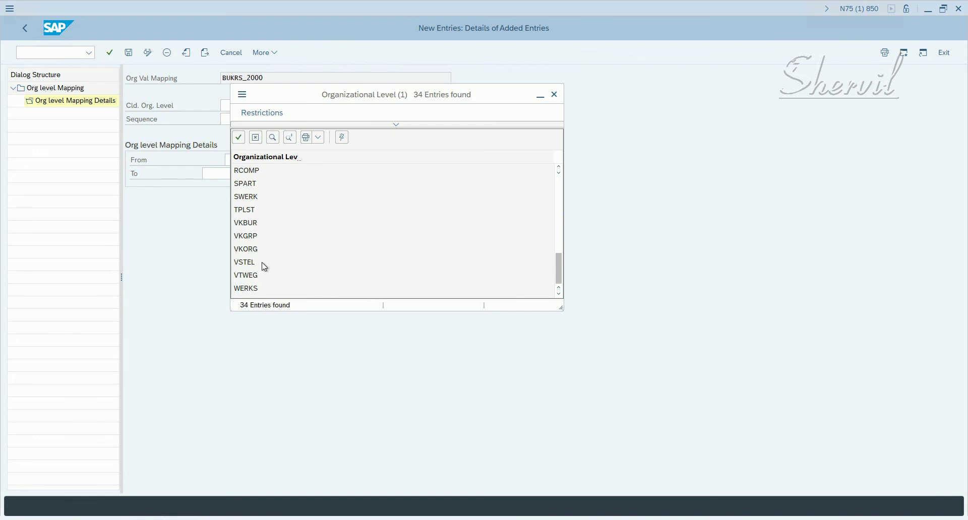
pyautogui.scroll(2, 268, 245)
pyautogui.scroll(4, 266, 244)
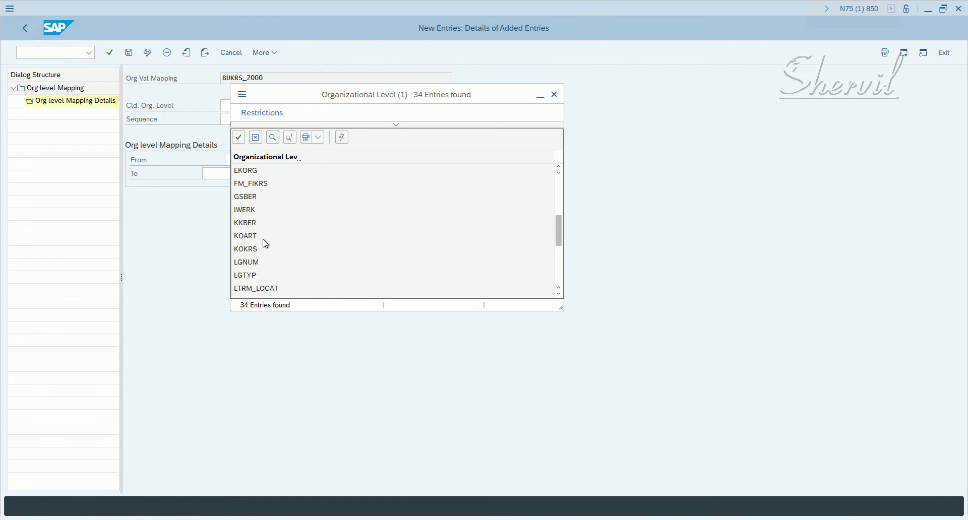
pyautogui.scroll(2, 265, 244)
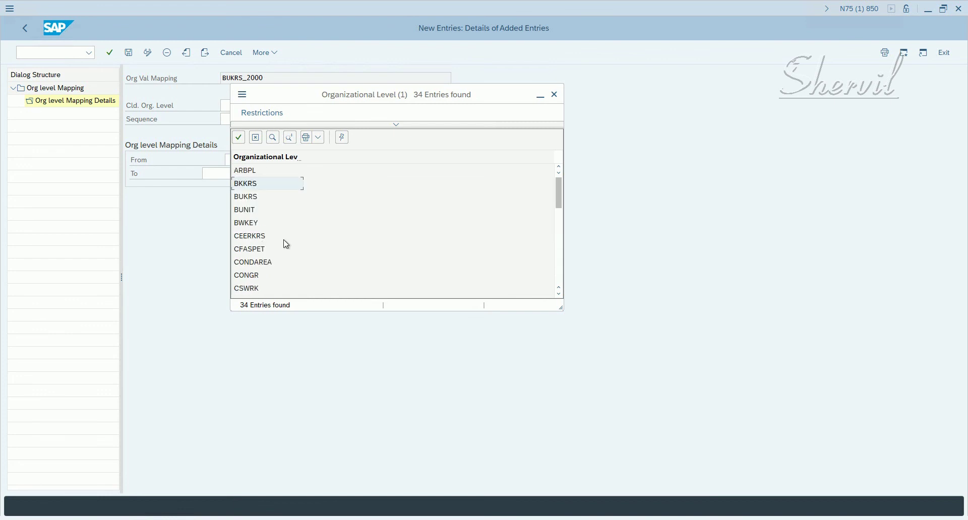
pyautogui.scroll(-2, 286, 244)
pyautogui.scroll(2, 286, 245)
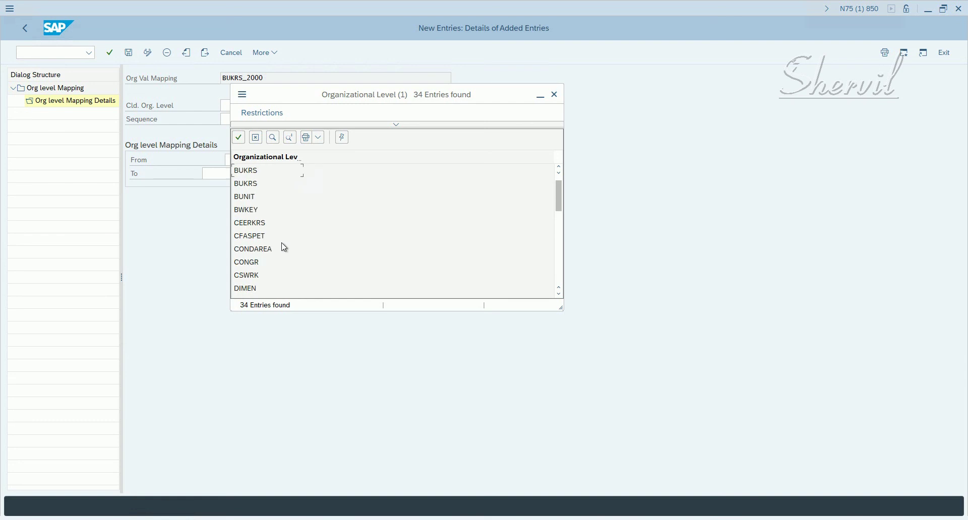
pyautogui.scroll(-1, 282, 251)
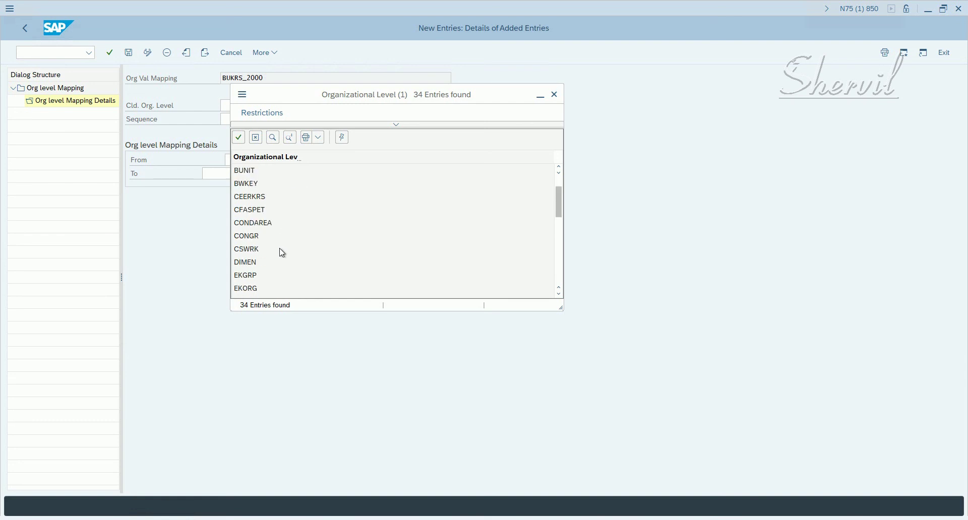
pyautogui.scroll(-1, 282, 251)
pyautogui.scroll(-1, 269, 246)
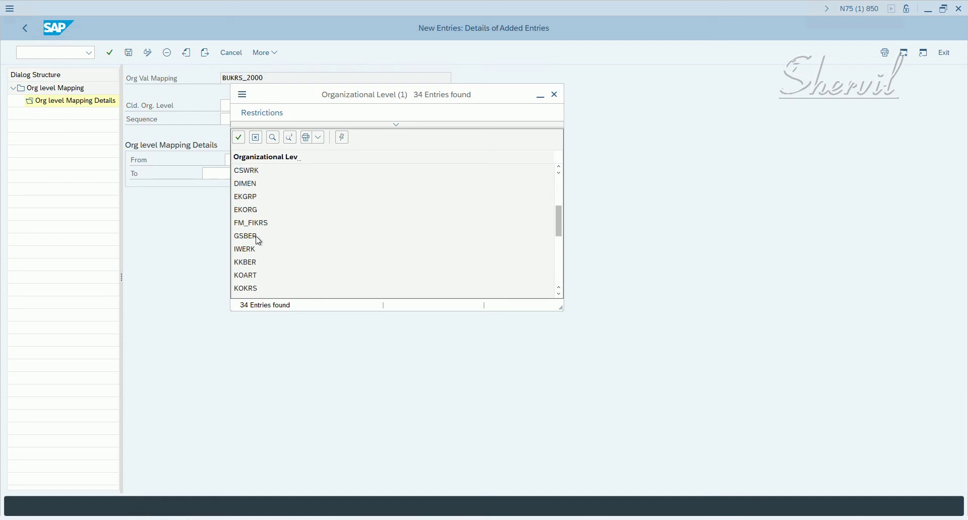
pyautogui.click(260, 237)
pyautogui.doubleClick(256, 199)
# - Save the EKGRP entry with sequence 3 and From value 2000, and start another detail entry for BUKRS_2000
pyautogui.click(223, 120)
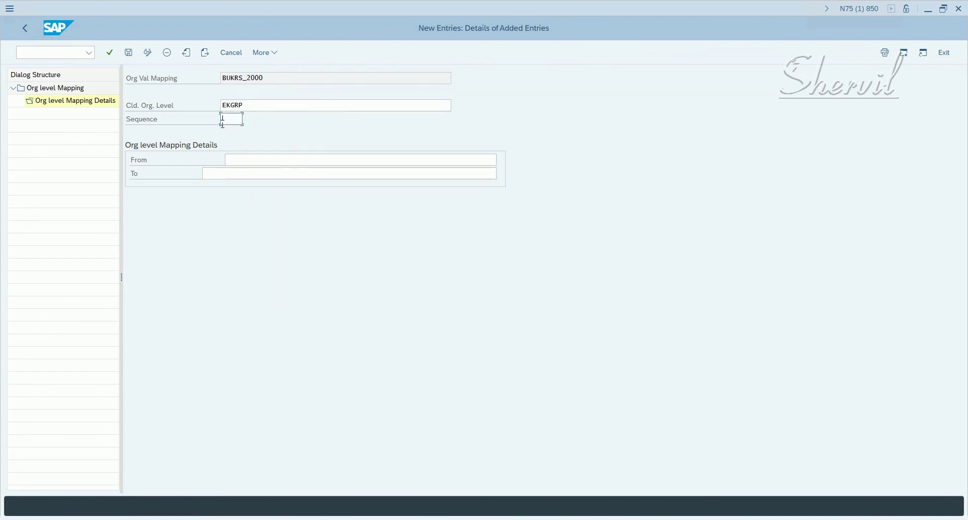
pyautogui.click(258, 160)
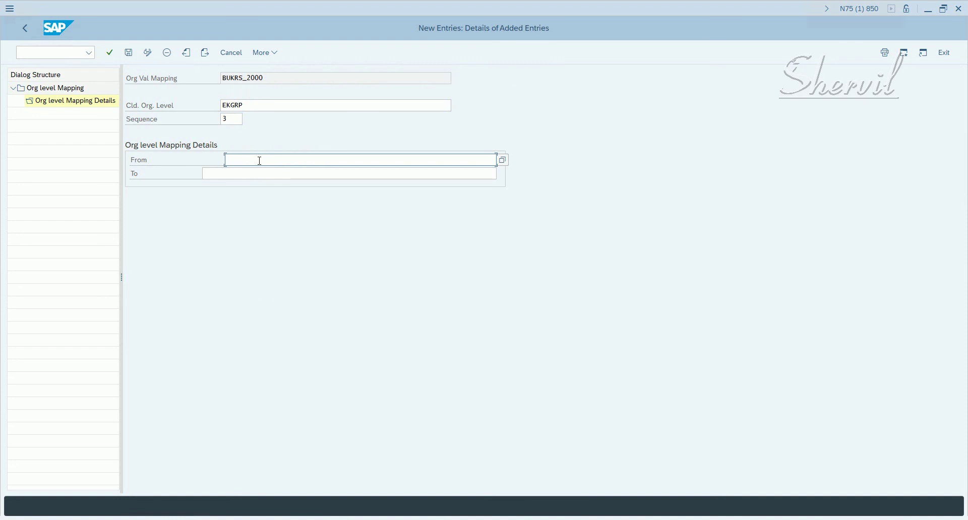
pyautogui.write('2000')
pyautogui.click(130, 52)
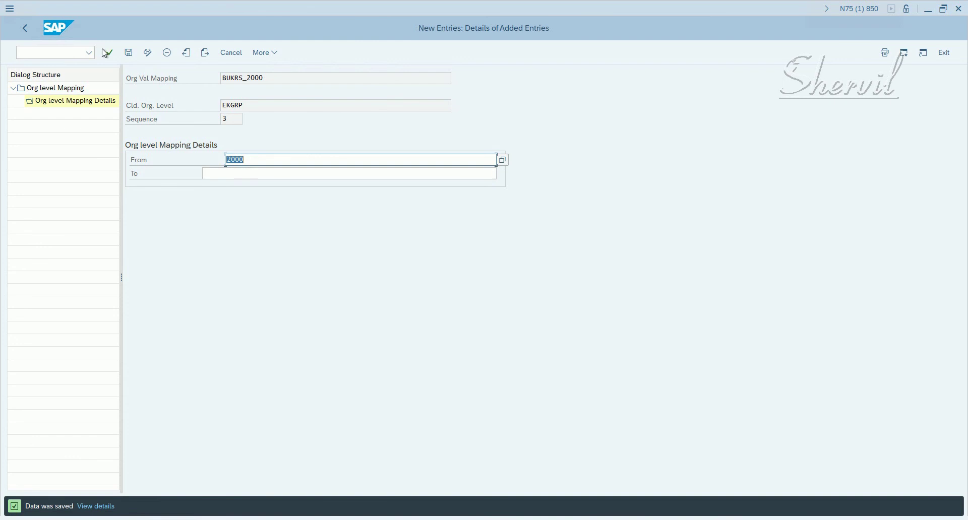
pyautogui.moveTo(250, 78); pyautogui.dragTo(288, 82)
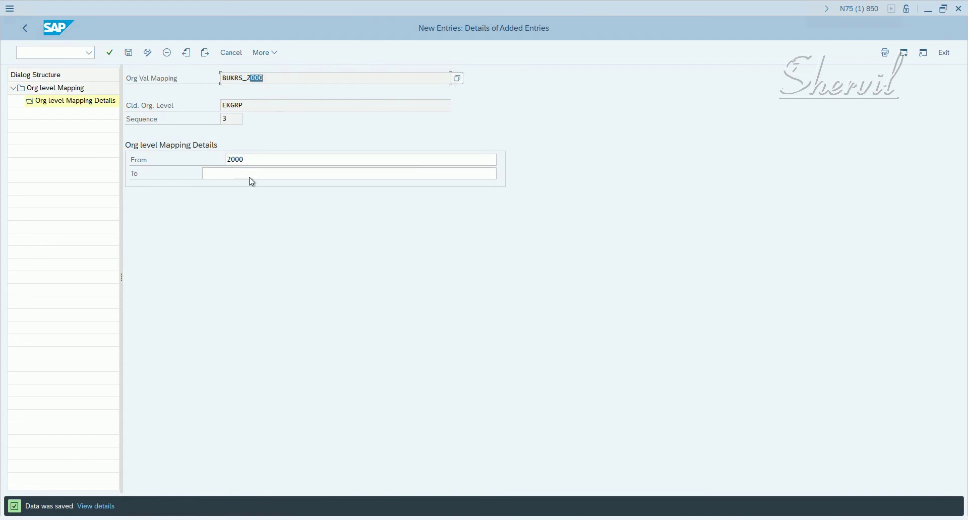
pyautogui.click(23, 28)
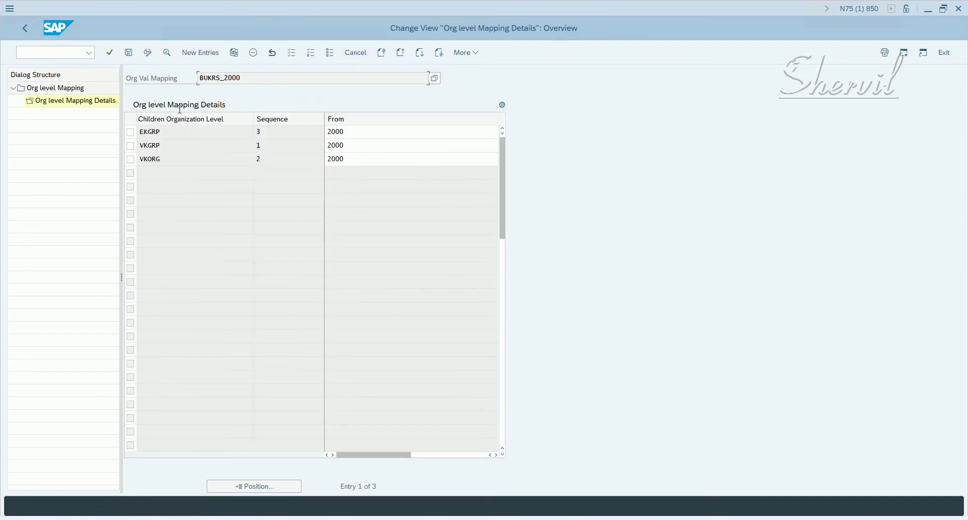
pyautogui.click(192, 53)
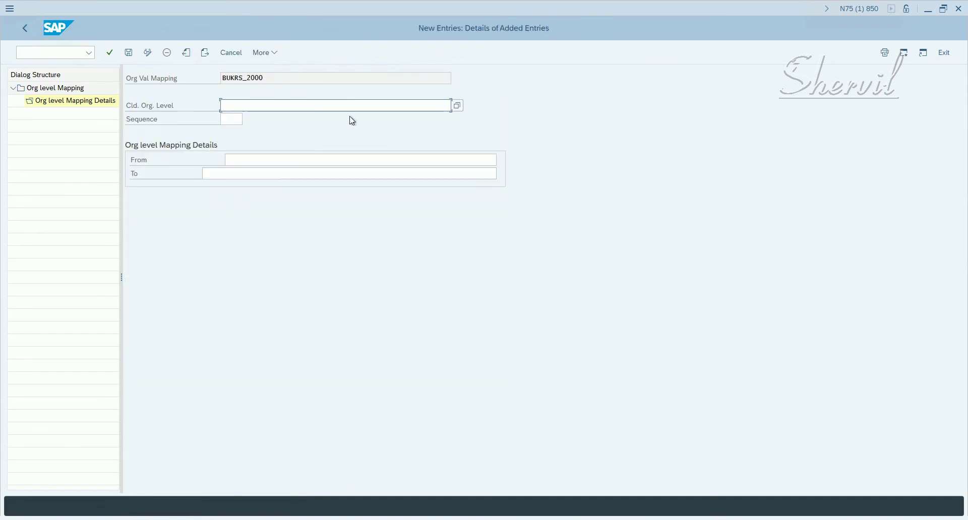
pyautogui.click(460, 109)
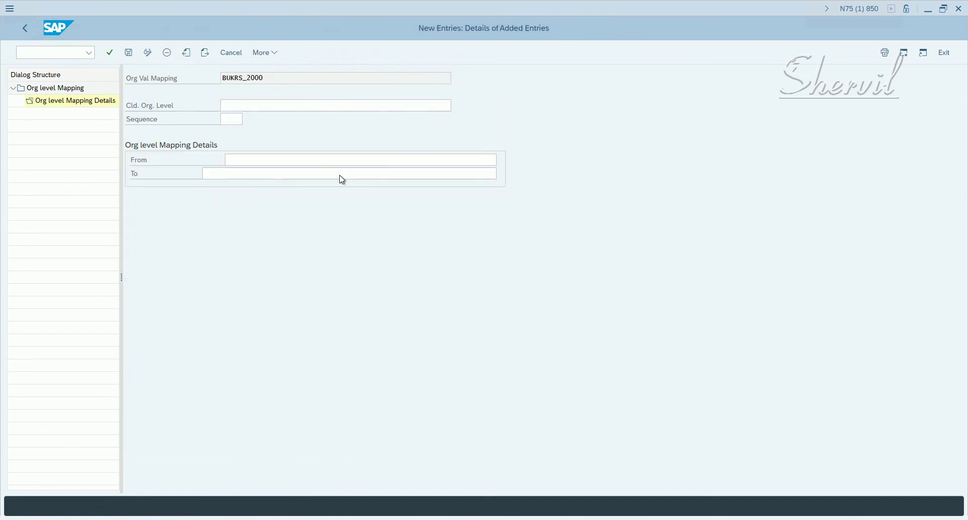
pyautogui.scroll(-6, 272, 262)
pyautogui.scroll(-1, 272, 266)
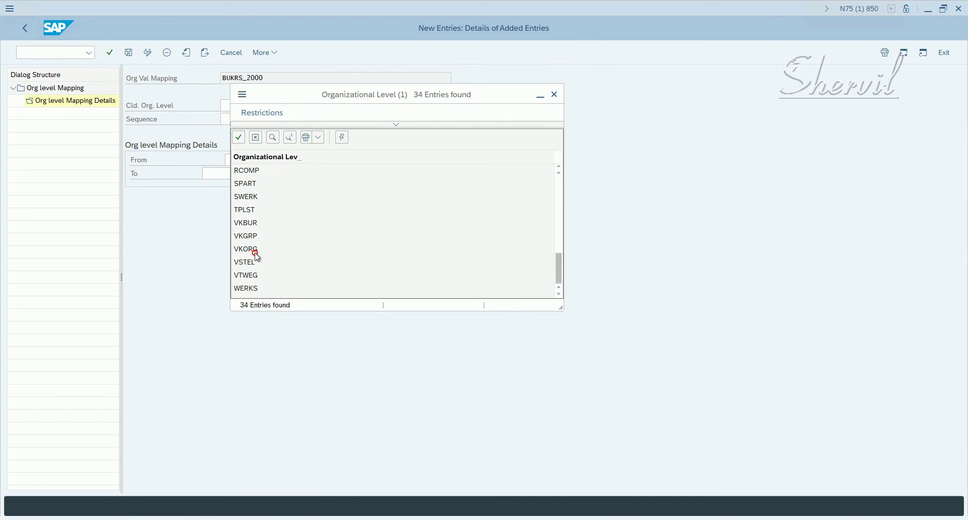
pyautogui.doubleClick(252, 250)
pyautogui.click(231, 117)
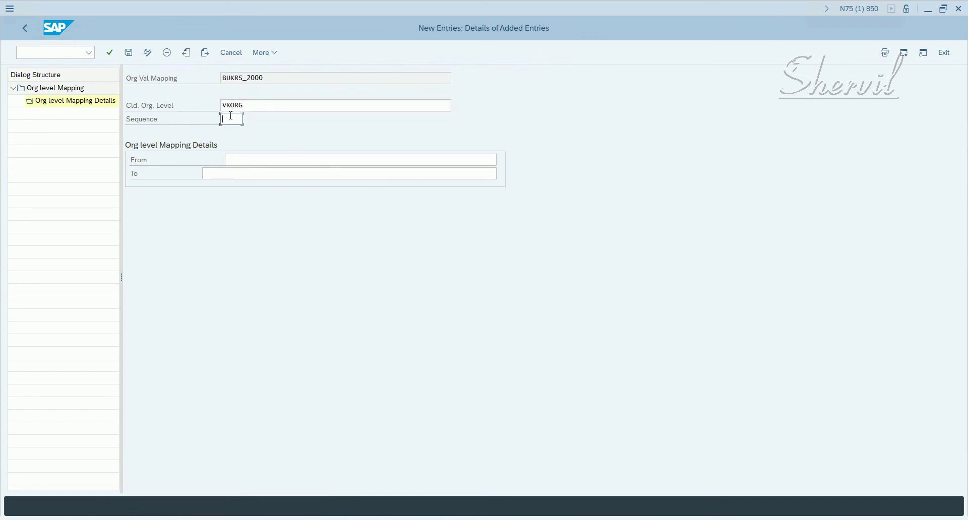
pyautogui.hotkey('shift', 'Tab')
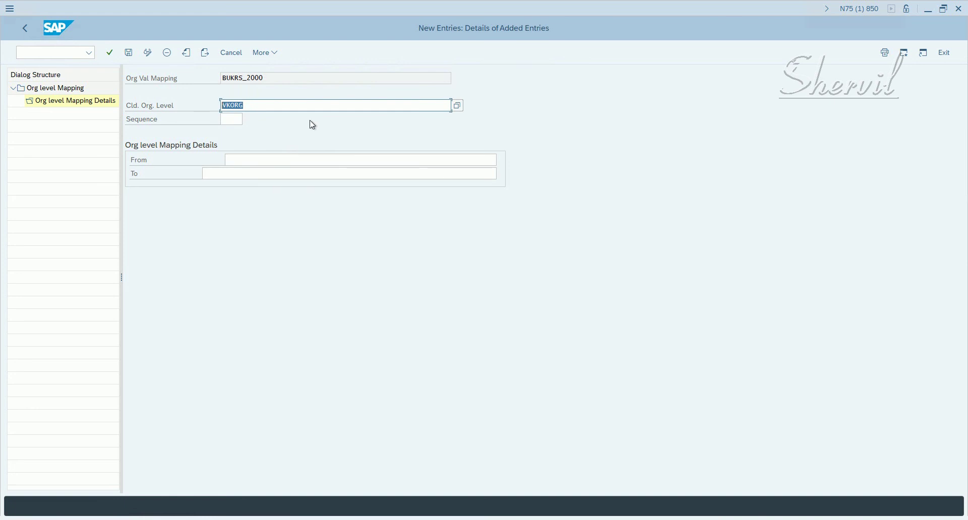
pyautogui.press('BackSpace')
pyautogui.press('Escape')
# - Fill in the new detail entry with child level EKORG, sequence 4 and From value 2000, and save it
pyautogui.click(454, 110)
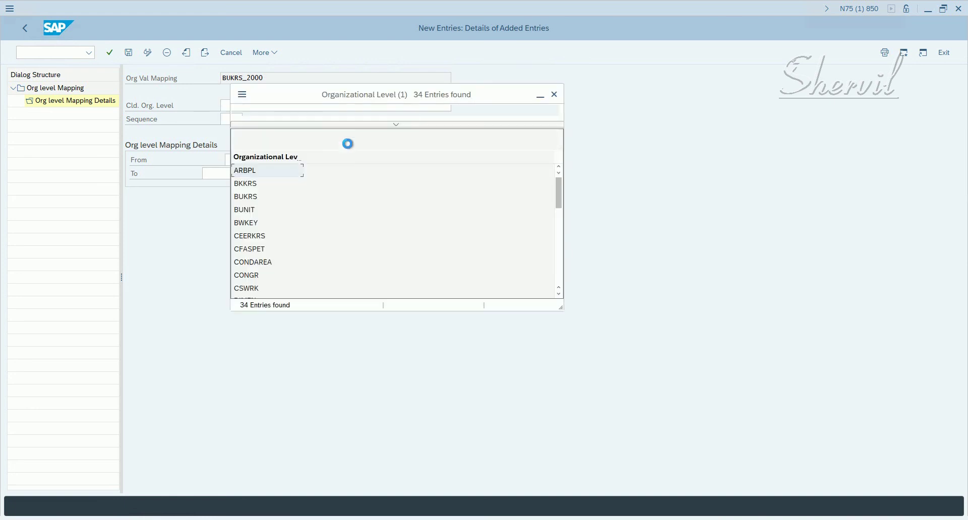
pyautogui.scroll(-2, 268, 243)
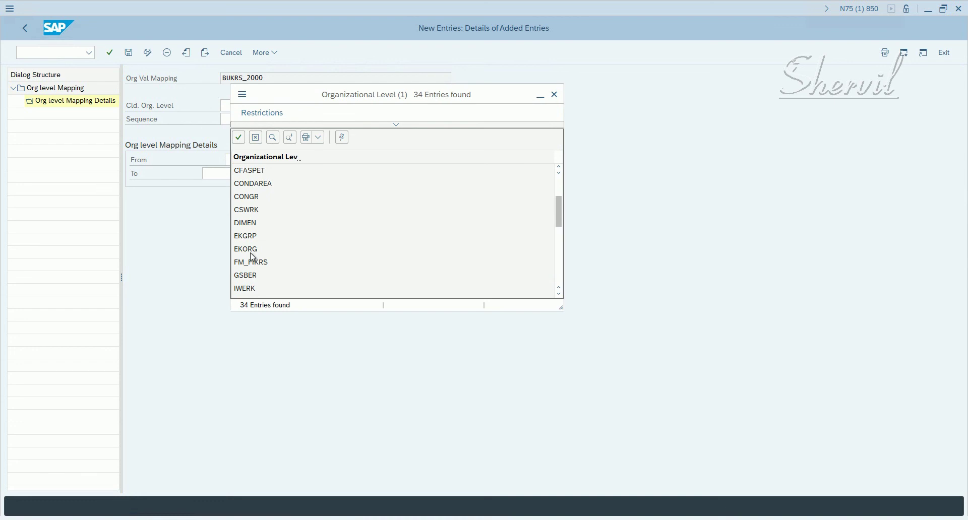
pyautogui.doubleClick(251, 250)
pyautogui.click(258, 161)
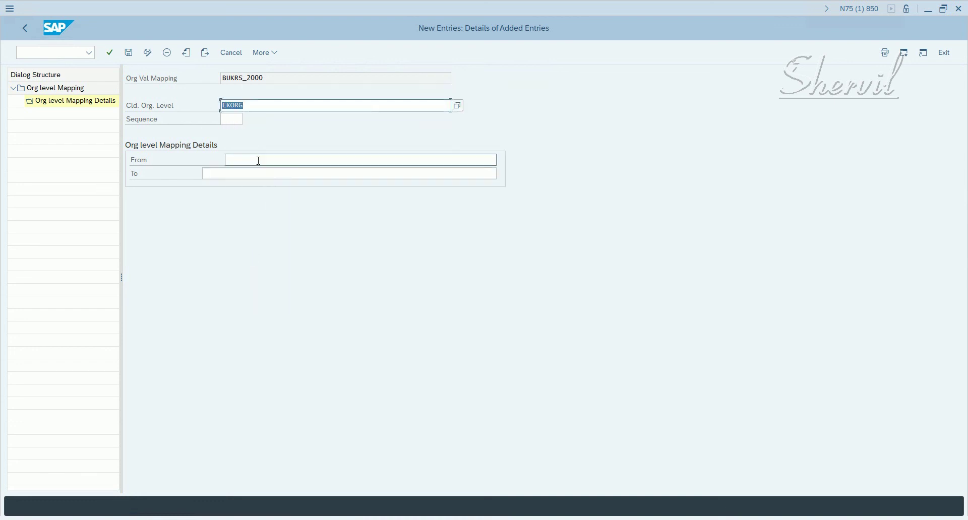
pyautogui.write('2000')
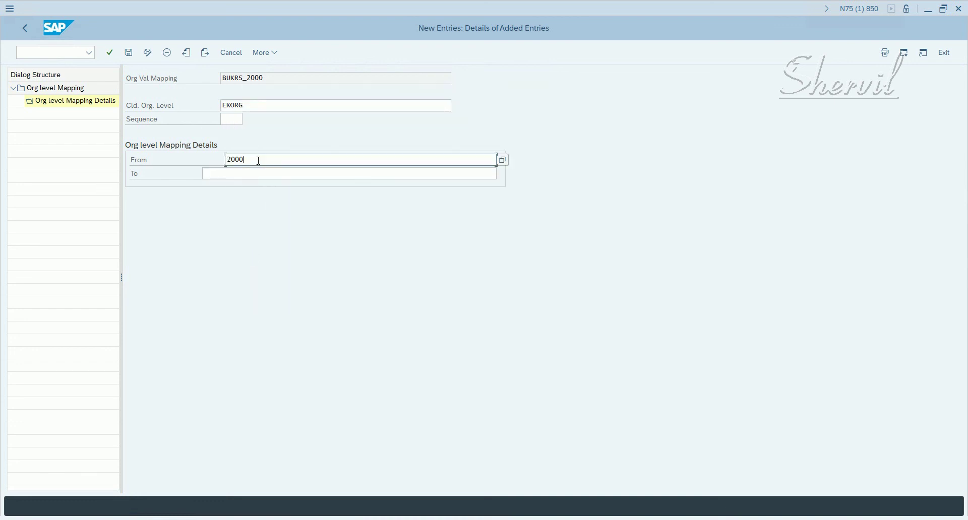
pyautogui.click(241, 118)
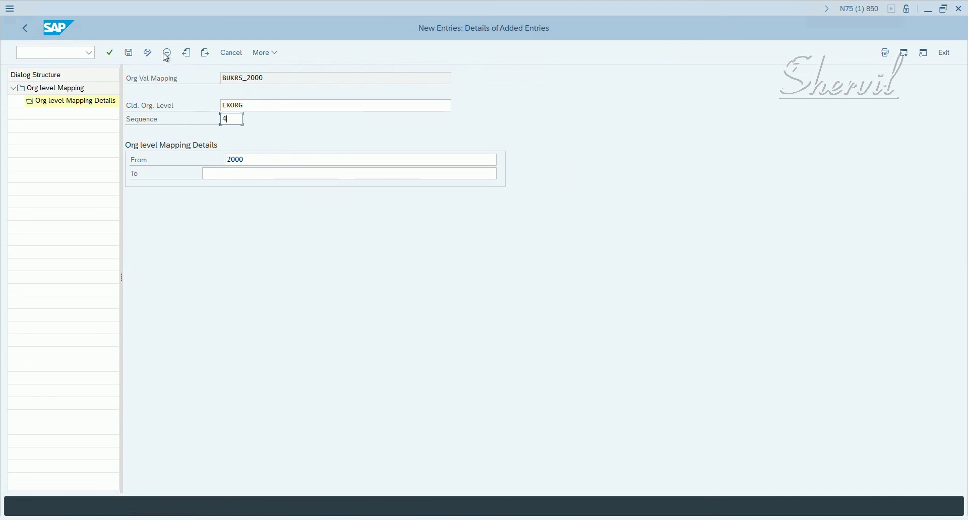
pyautogui.click(129, 53)
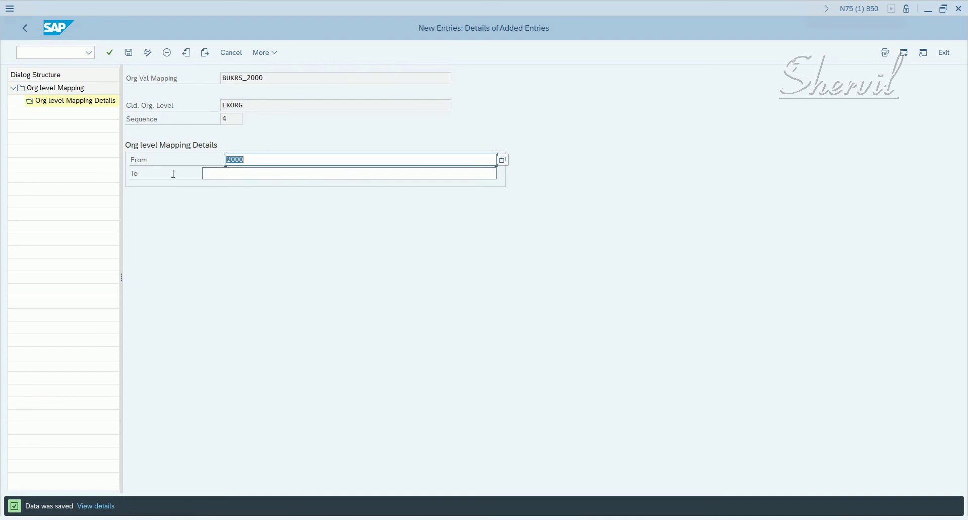
pyautogui.click(21, 28)
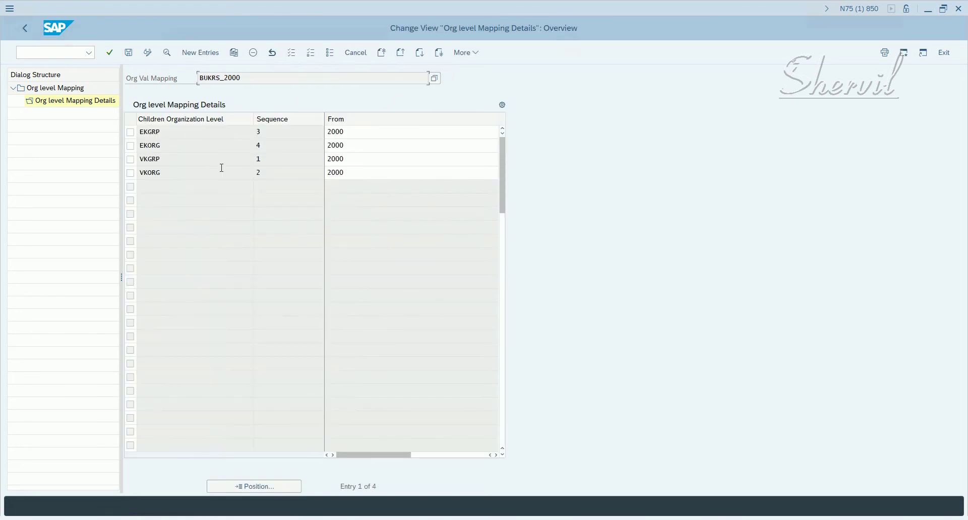
# - Add and save a child entry for WERKS with sequence 5 and From value 2000 under BUKRS_2000
pyautogui.click(192, 53)
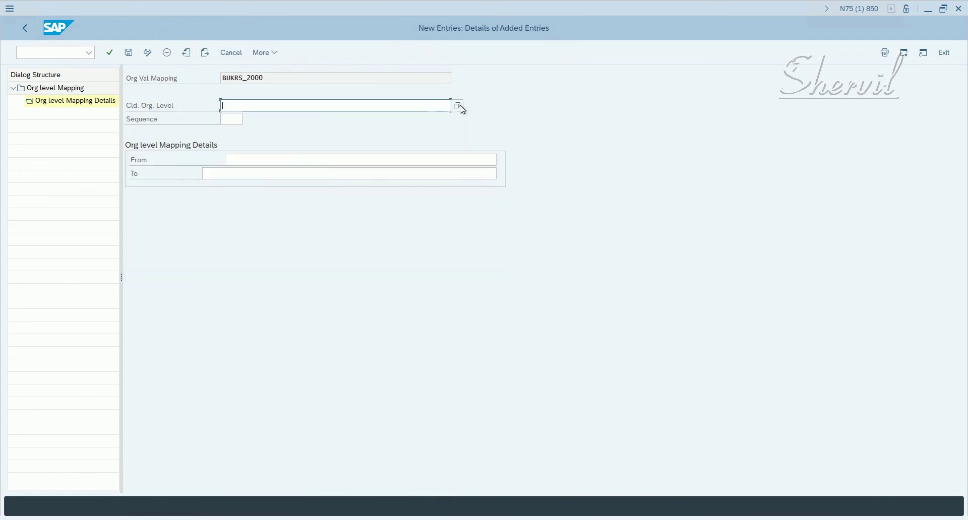
pyautogui.press('F4')
pyautogui.scroll(-8, 296, 244)
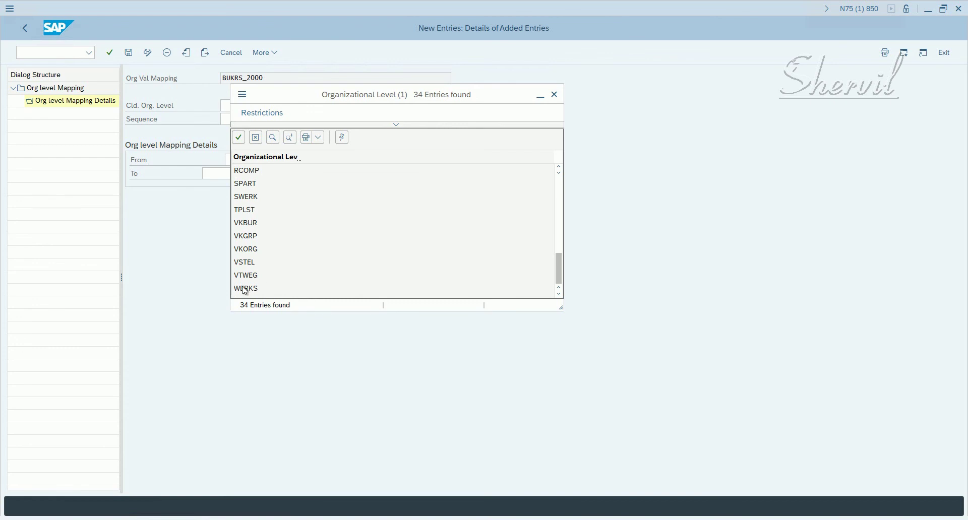
pyautogui.doubleClick(244, 288)
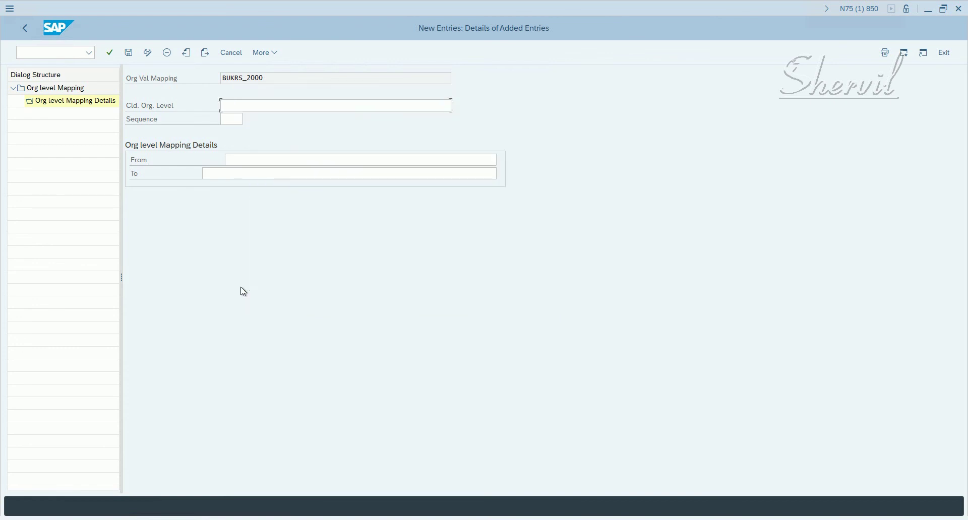
pyautogui.click(228, 122)
pyautogui.click(260, 160)
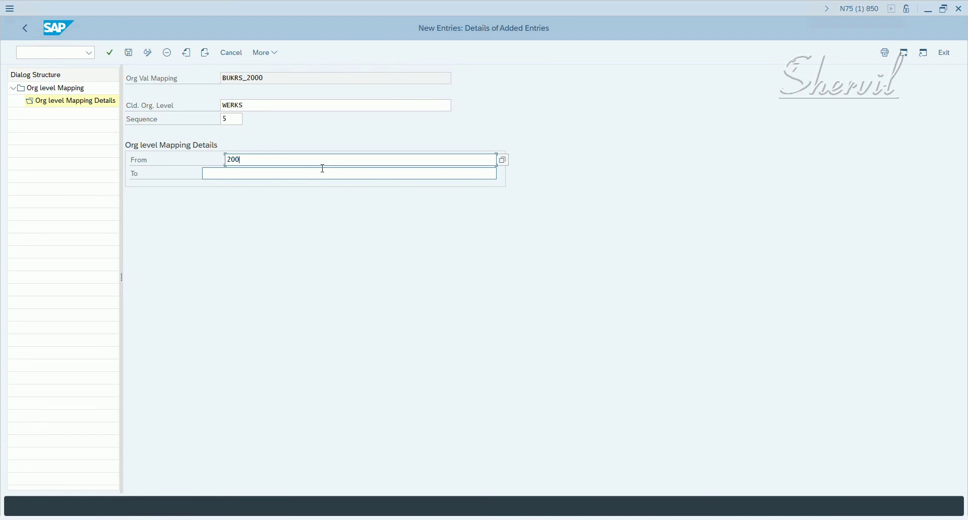
pyautogui.click(128, 54)
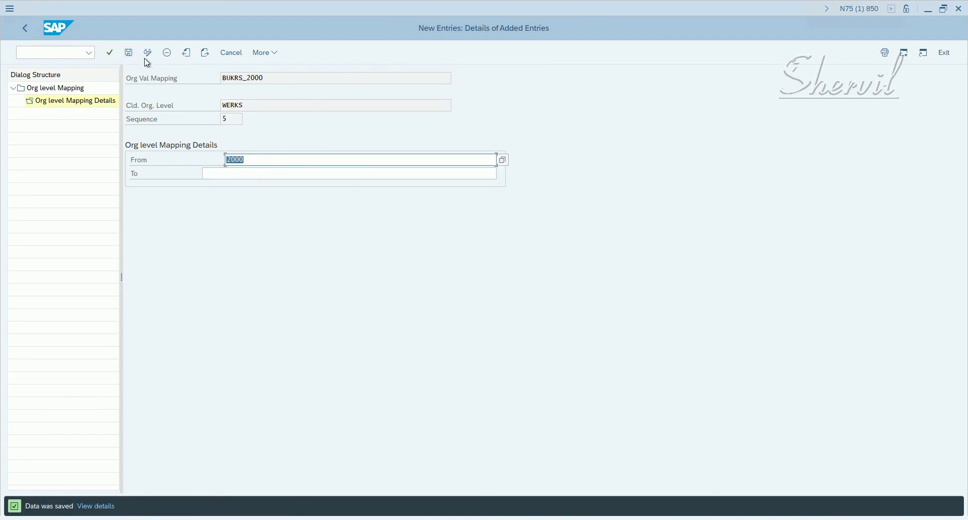
pyautogui.click(20, 30)
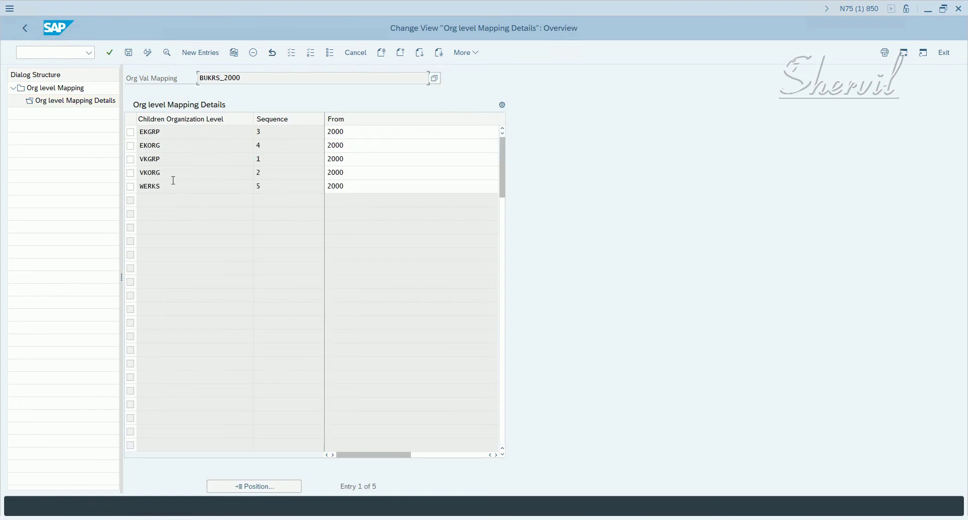
# - Leave the BUKRS_2000 mapping details and return to the Org level Mapping overview
pyautogui.moveTo(242, 76); pyautogui.dragTo(186, 81)
pyautogui.click(171, 133)
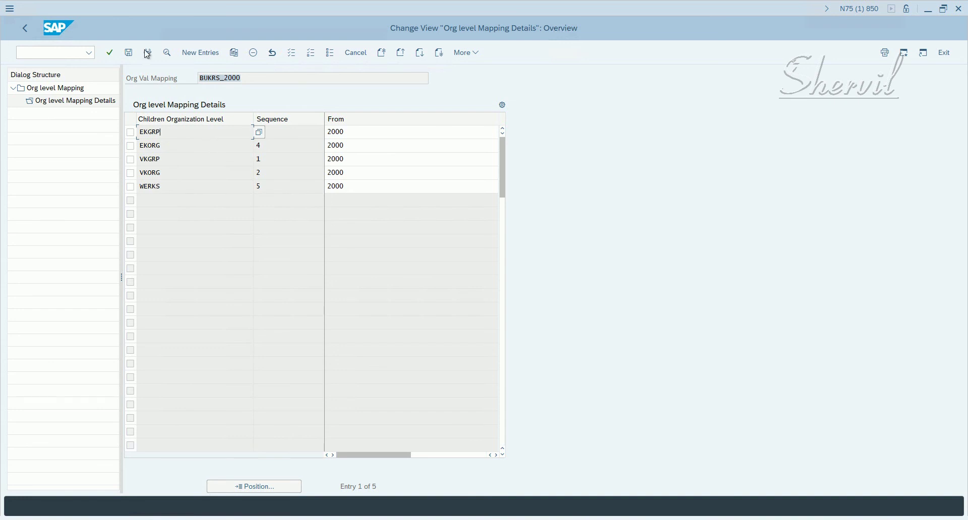
pyautogui.click(26, 29)
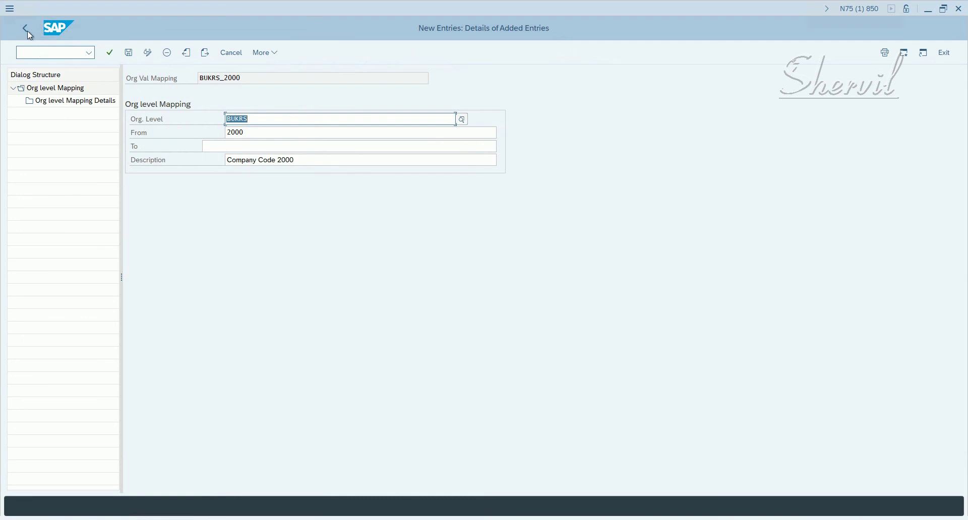
pyautogui.click(28, 29)
pyautogui.click(29, 30)
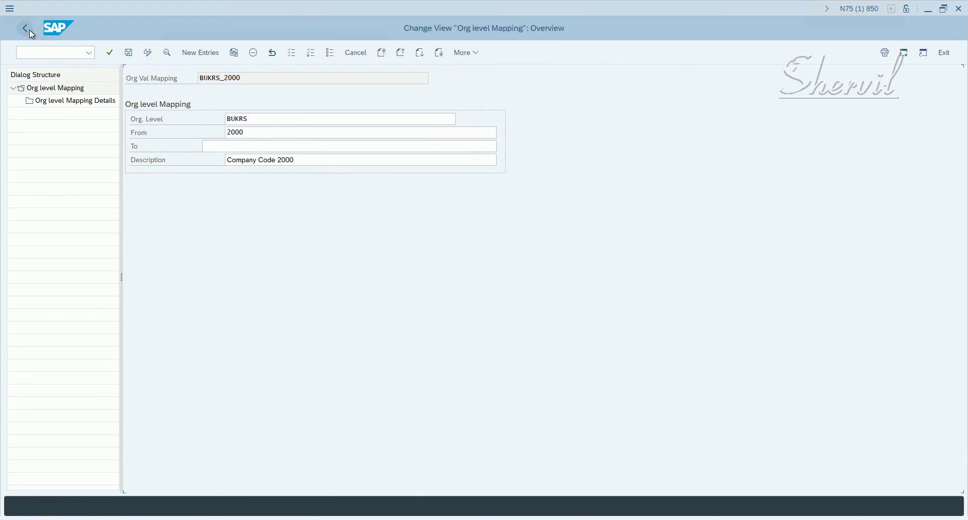
pyautogui.click(378, 109)
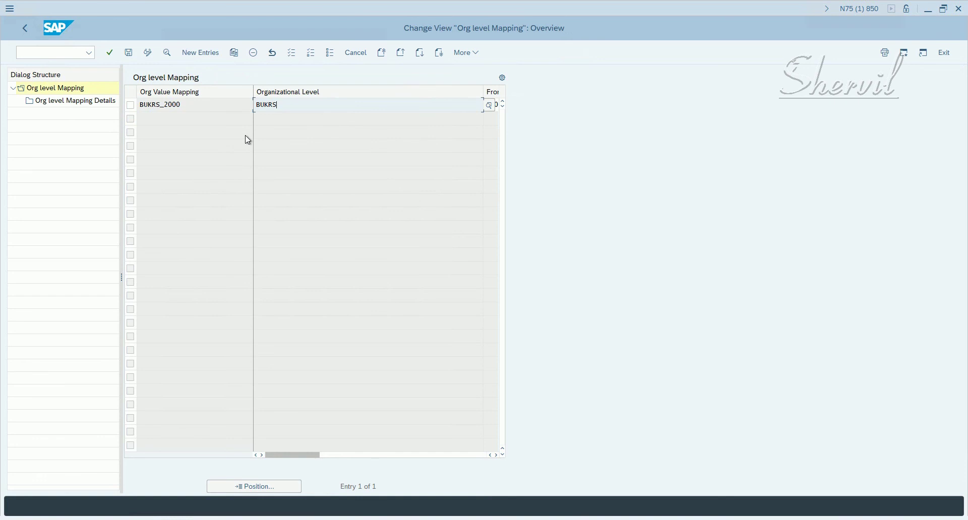
# - Start a new Org level Mapping entry and name its organizational value mapping BUKRS_3000
pyautogui.click(200, 53)
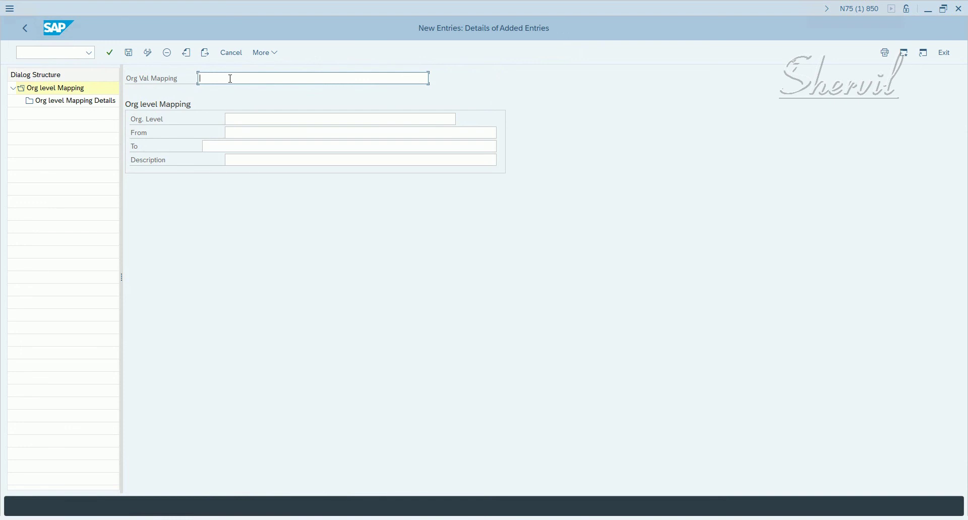
pyautogui.write('bu')
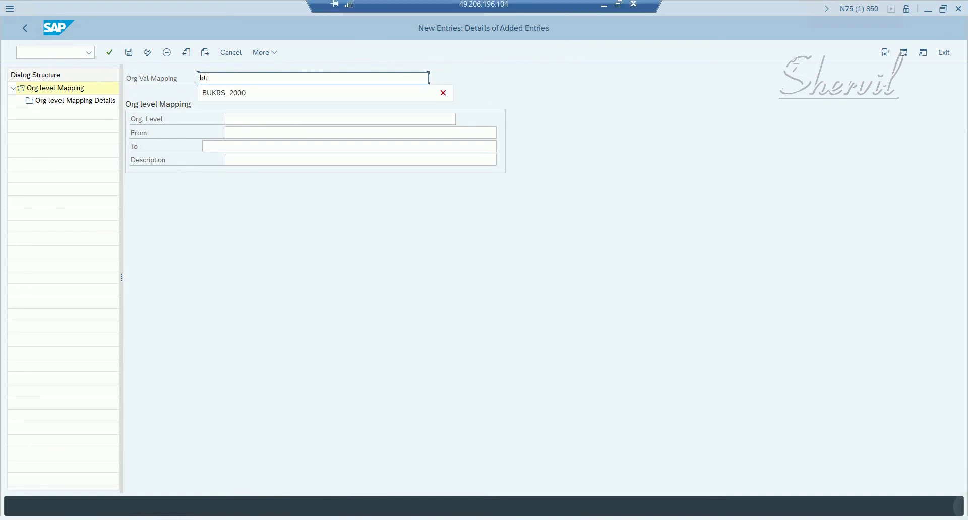
pyautogui.click(249, 94)
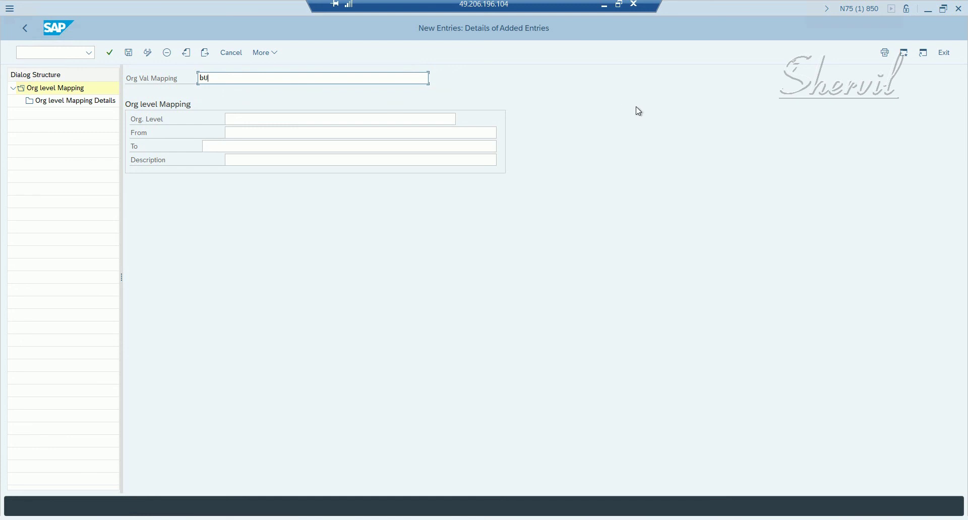
pyautogui.click(202, 83)
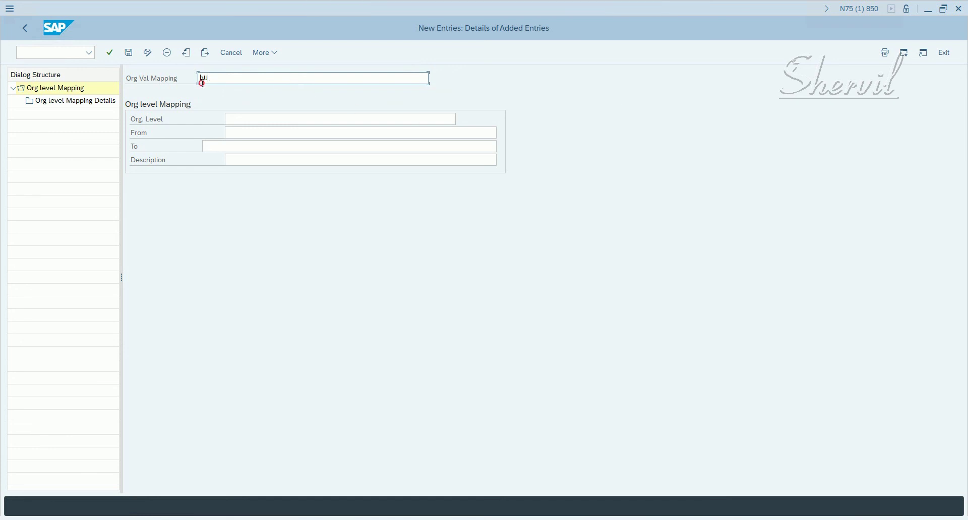
pyautogui.doubleClick(201, 82)
pyautogui.write('B')
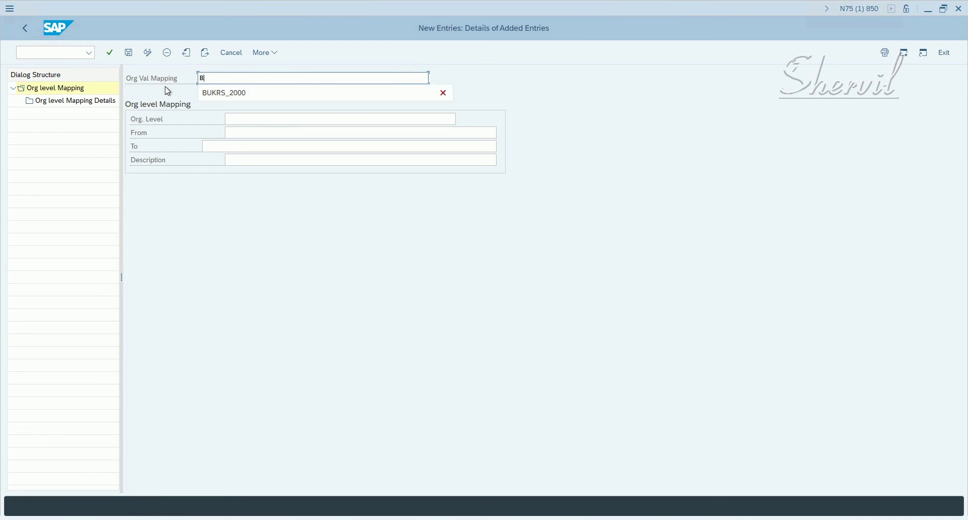
pyautogui.write('UKR')
pyautogui.click(251, 97)
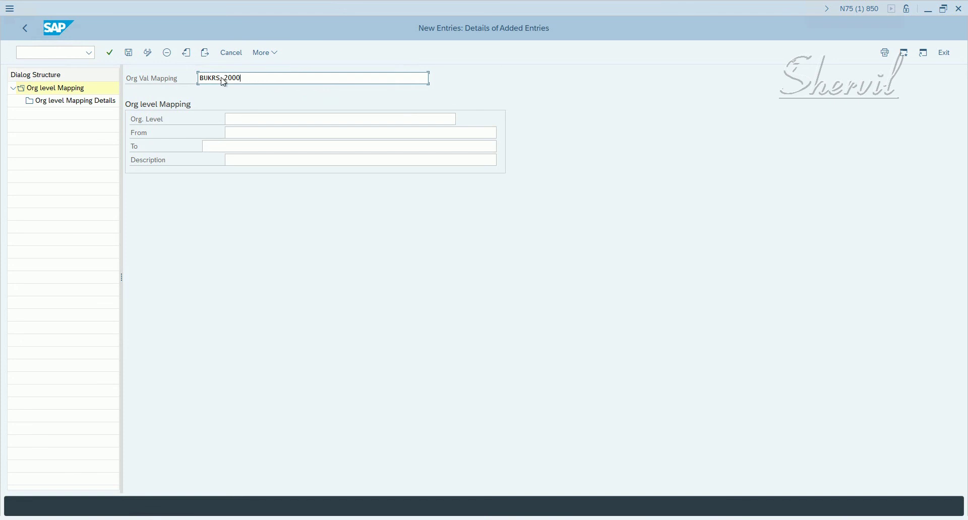
pyautogui.moveTo(223, 77); pyautogui.dragTo(292, 70)
pyautogui.write('3')
pyautogui.press('Return')
# - Choose BUKRS from the list of organizational levels as the new mapping's Org. Level
pyautogui.click(246, 119)
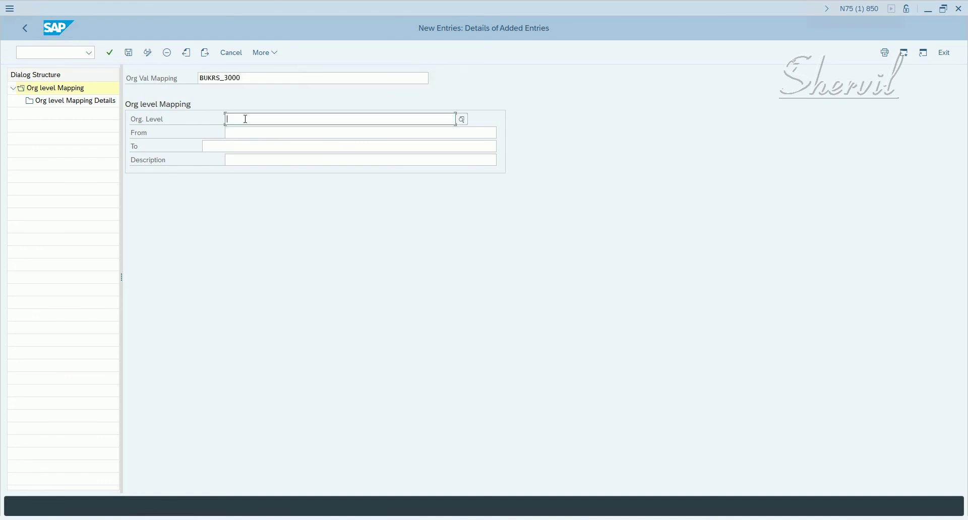
pyautogui.click(461, 119)
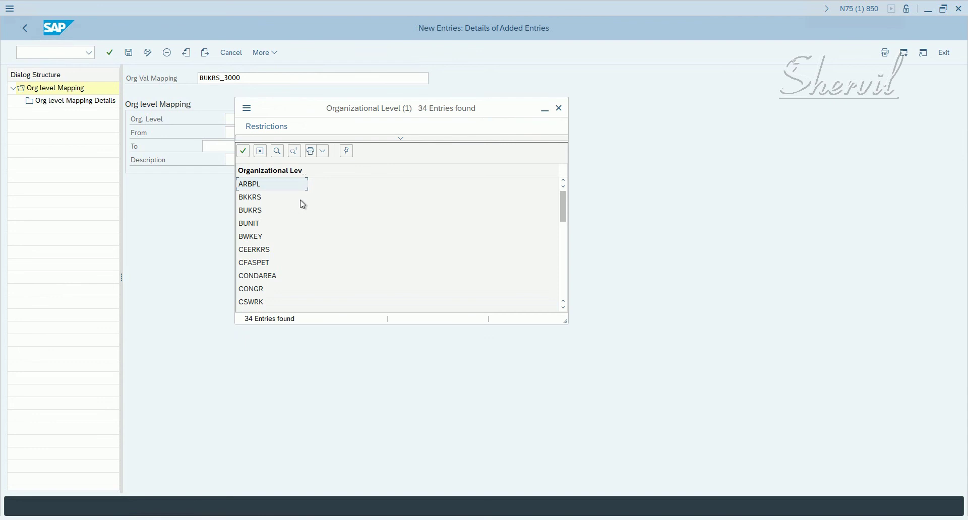
pyautogui.scroll(-5, 295, 236)
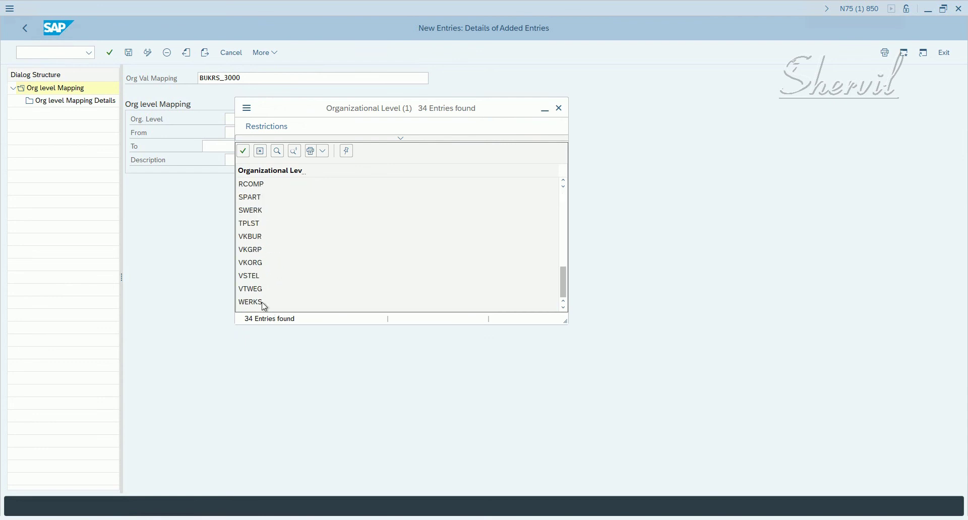
pyautogui.scroll(8, 289, 221)
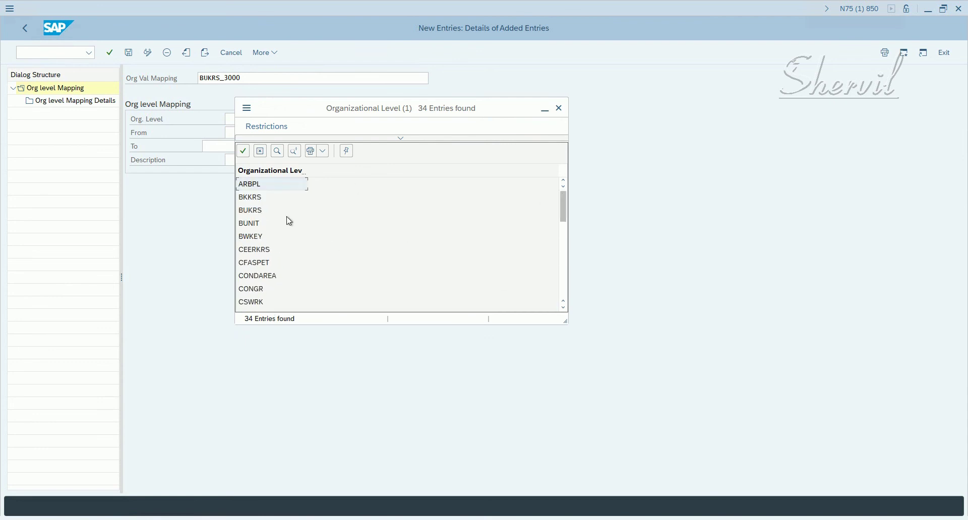
pyautogui.doubleClick(256, 210)
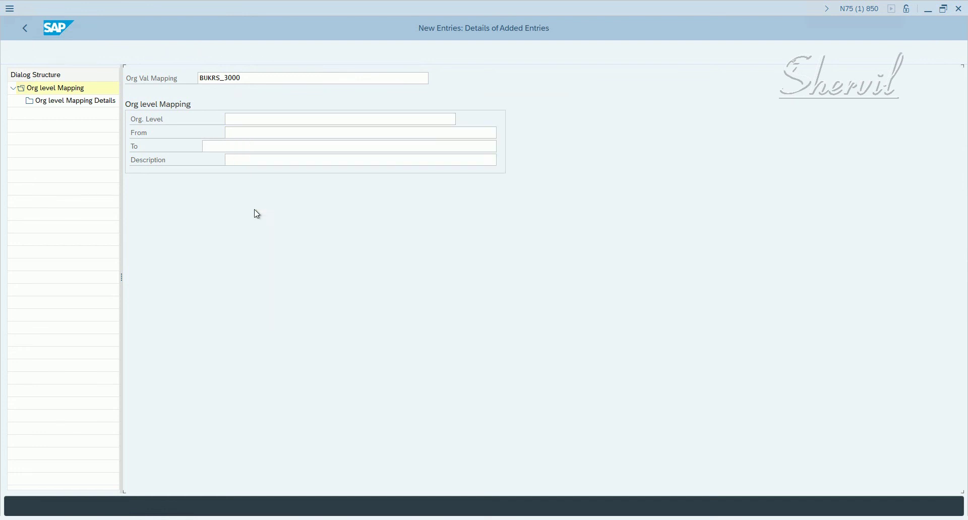
# - Set the BUKRS_3000 mapping's From value to 3000 and its description to Company Code 3000
pyautogui.click(285, 135)
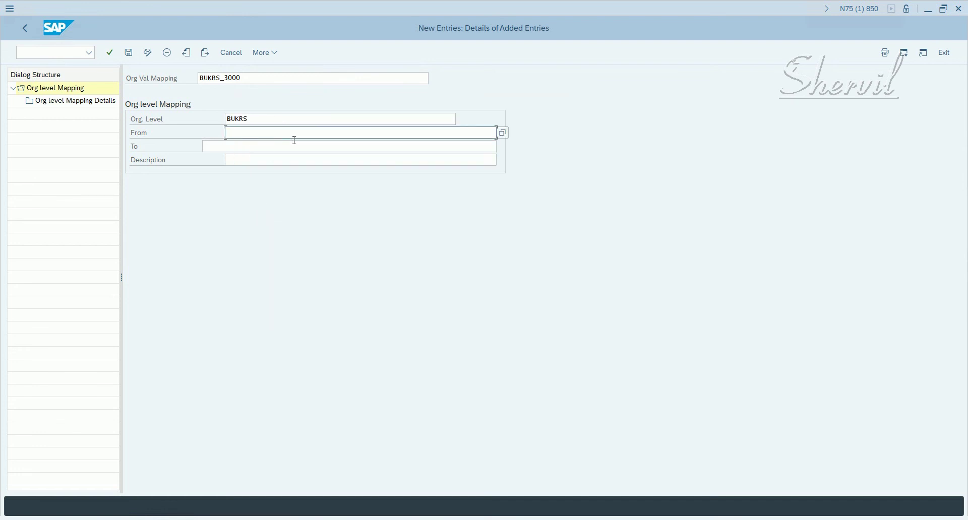
pyautogui.write('2390')
pyautogui.press('BackSpace')
pyautogui.press('BackSpace')
pyautogui.press('BackSpace')
pyautogui.press('BackSpace')
pyautogui.write('30000')
pyautogui.press('BackSpace')
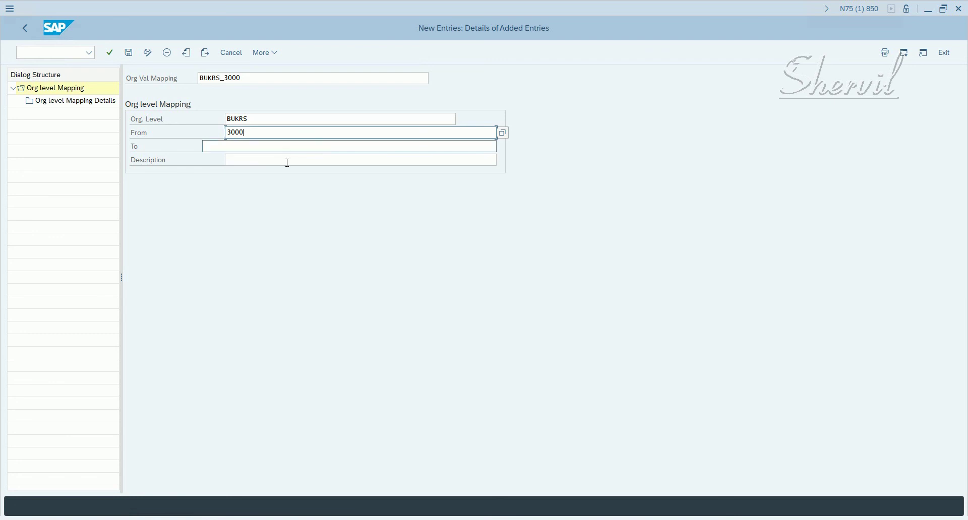
pyautogui.click(277, 157)
pyautogui.write('Cp')
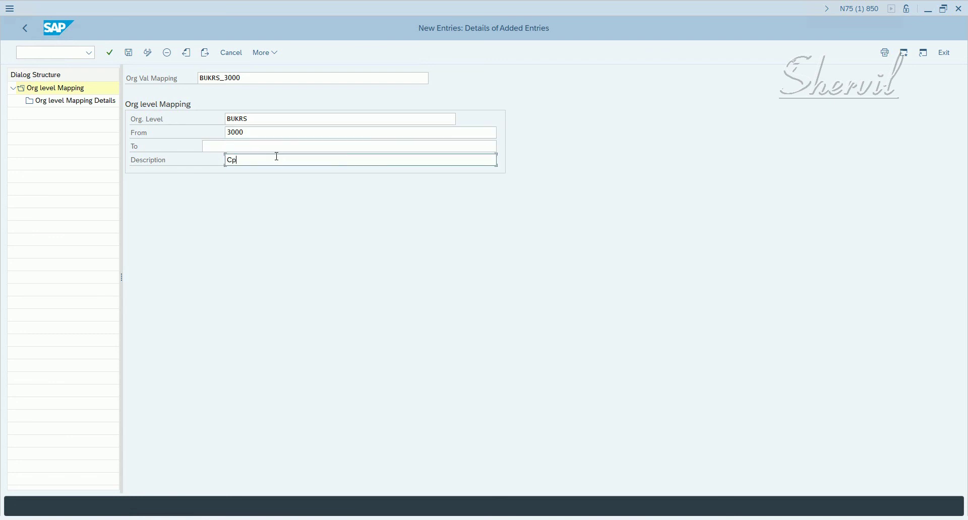
pyautogui.write('ompany Code3000')
pyautogui.press('Tab')
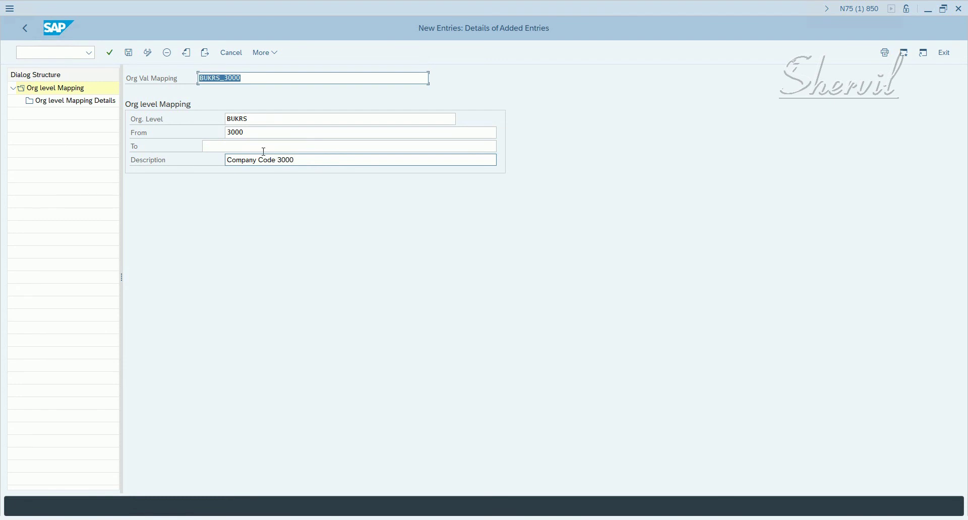
# - Start a new Org level Mapping Details entry under BUKRS_3000 with child organizational level WERKS
pyautogui.doubleClick(75, 103)
pyautogui.click(182, 133)
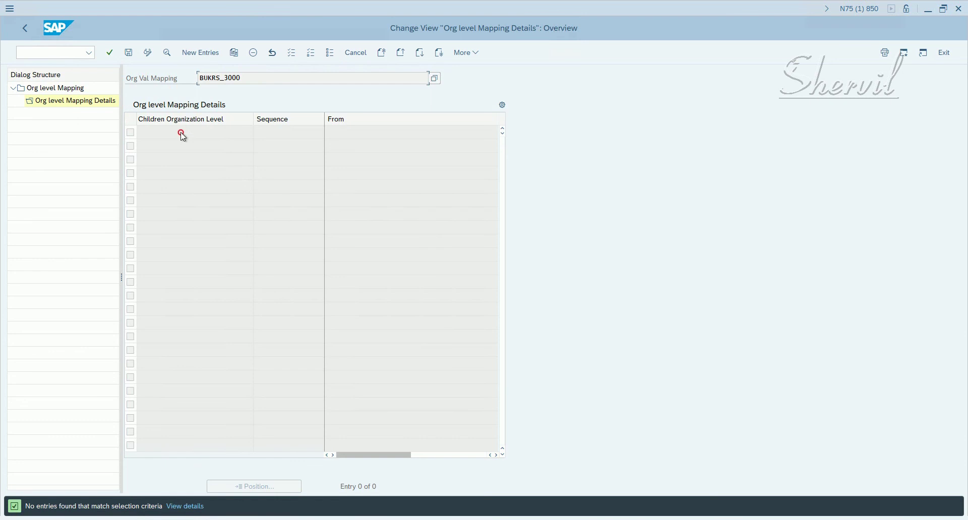
pyautogui.click(198, 56)
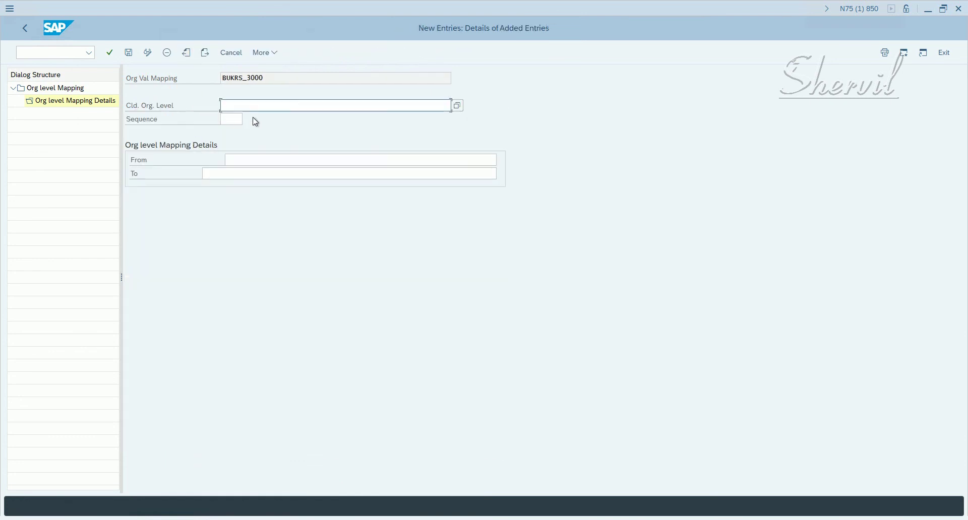
pyautogui.click(458, 106)
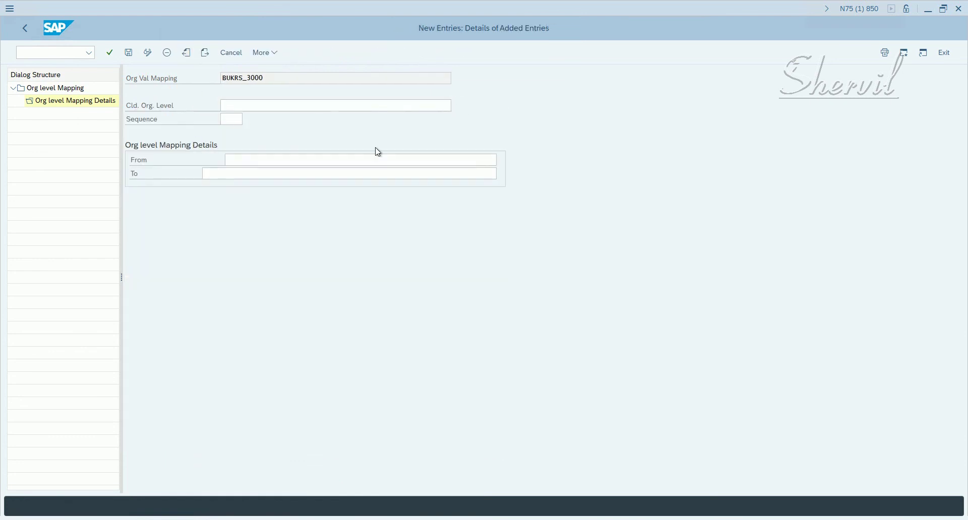
pyautogui.scroll(-5, 307, 232)
pyautogui.scroll(-3, 304, 252)
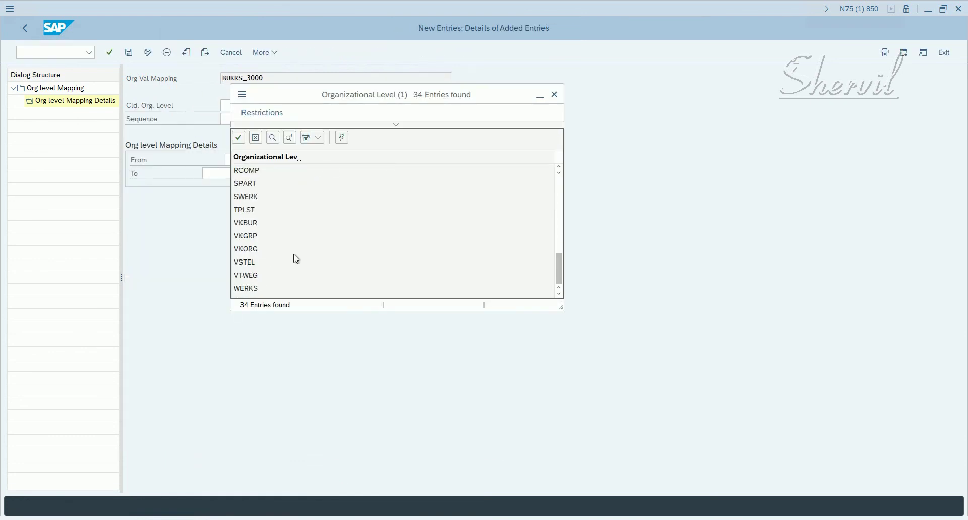
pyautogui.click(256, 291)
pyautogui.doubleClick(256, 291)
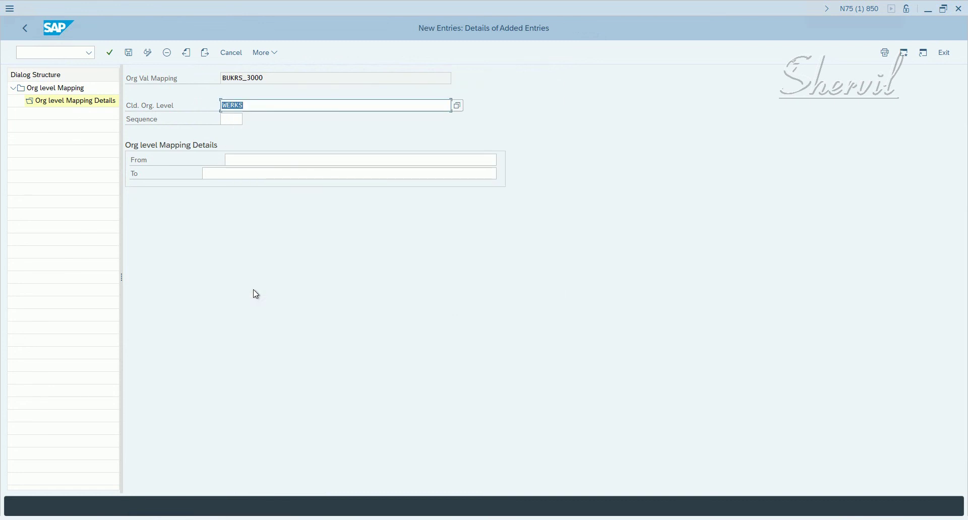
# - Give the WERKS child entry sequence 1 and From value 3000, save it and return to the details overview
pyautogui.click(229, 120)
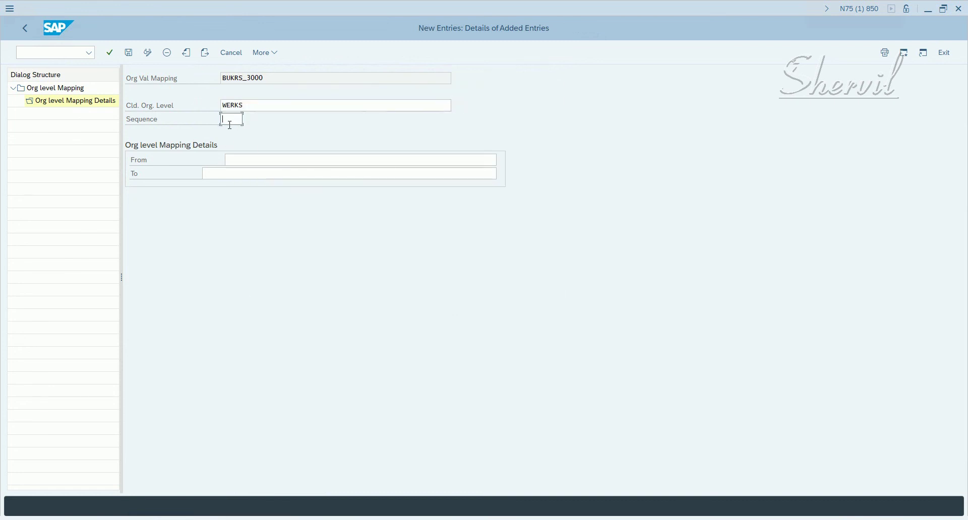
pyautogui.write('1')
pyautogui.click(238, 161)
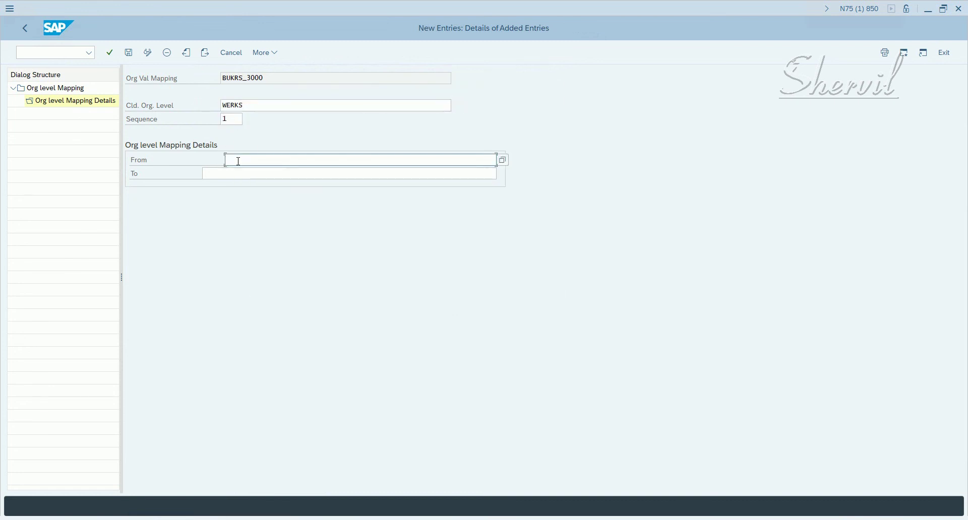
pyautogui.write('3000')
pyautogui.press('Return')
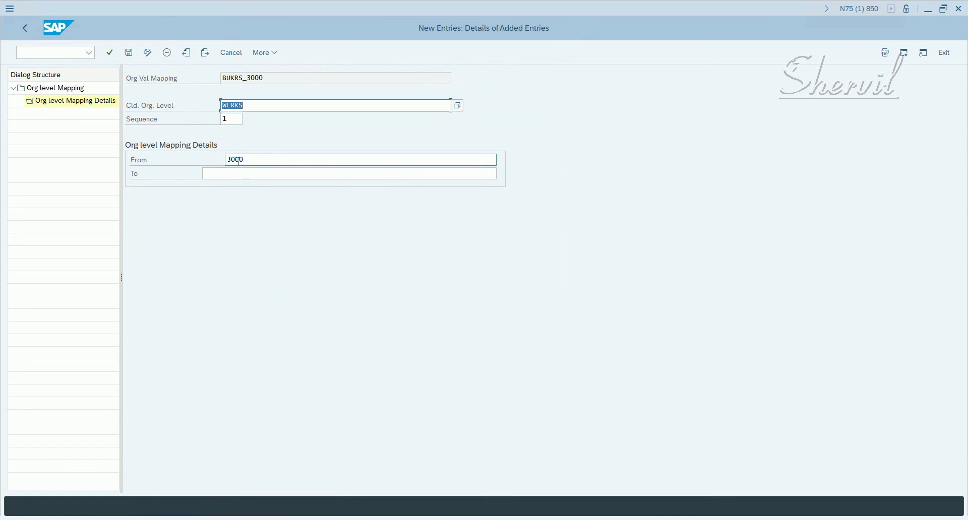
pyautogui.click(129, 52)
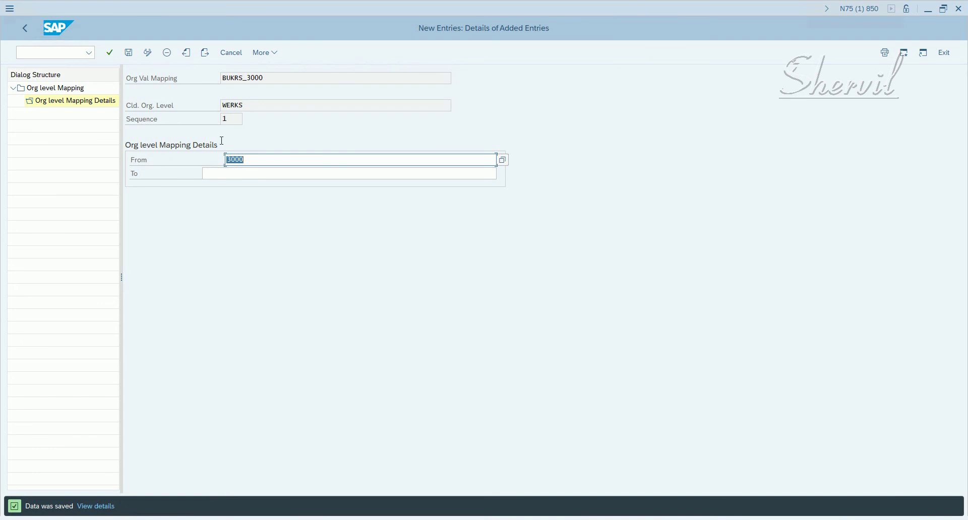
pyautogui.click(25, 28)
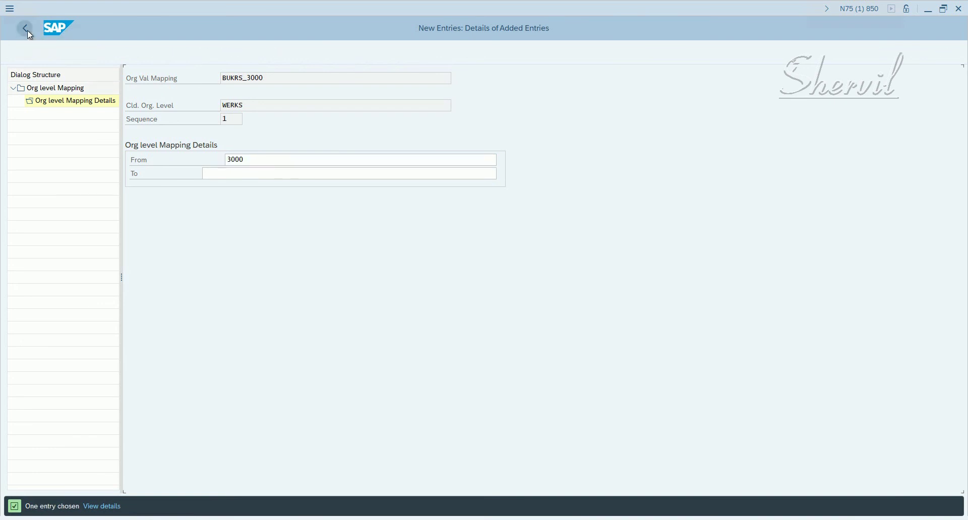
pyautogui.click(25, 28)
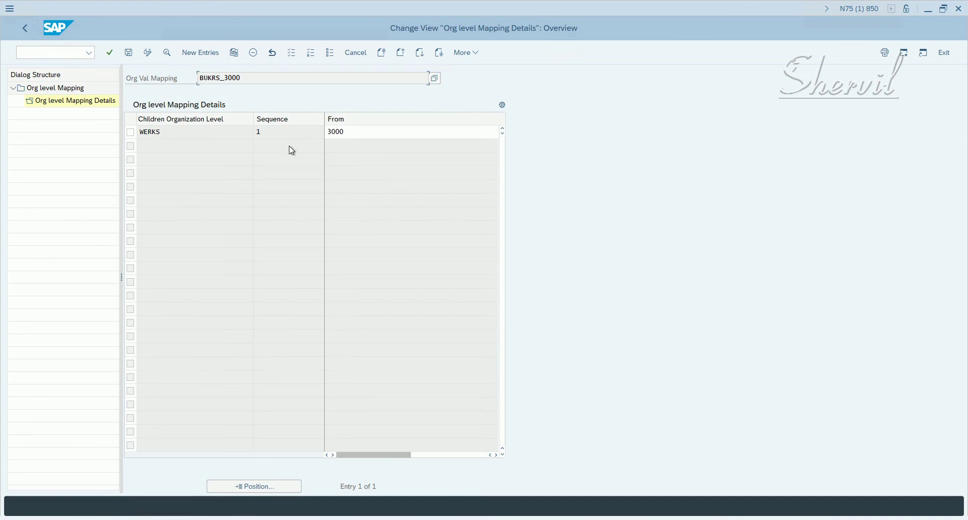
# - Add and save a child entry for SWERK with sequence 2 and no From value under BUKRS_3000
pyautogui.click(190, 58)
pyautogui.click(202, 58)
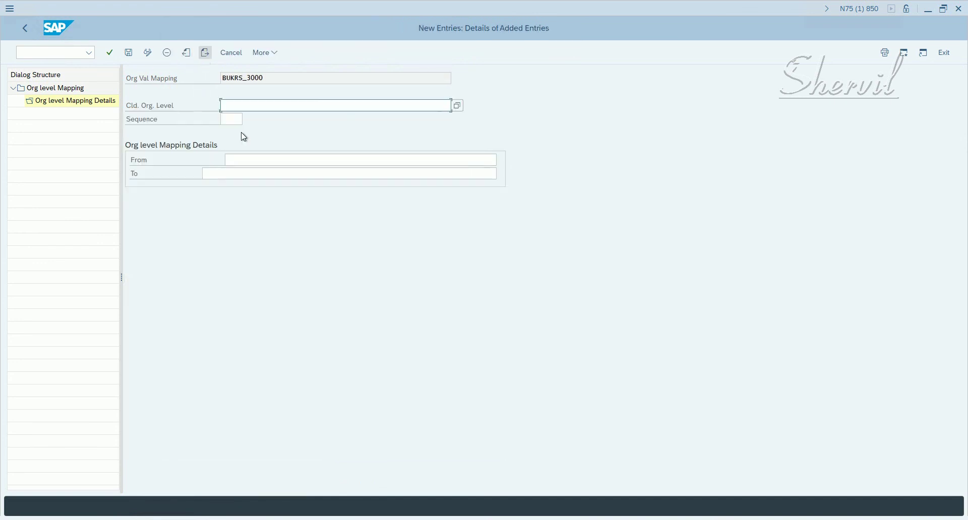
pyautogui.click(457, 105)
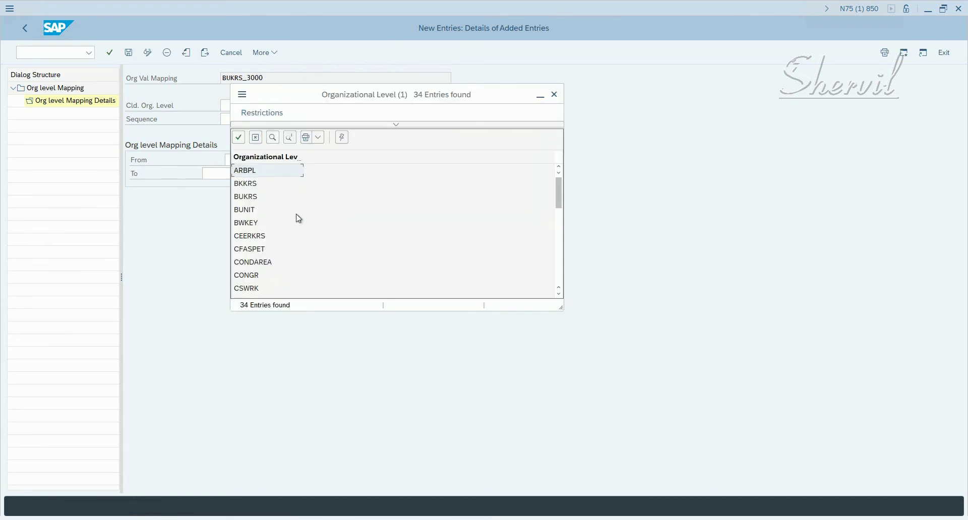
pyautogui.scroll(-8, 295, 219)
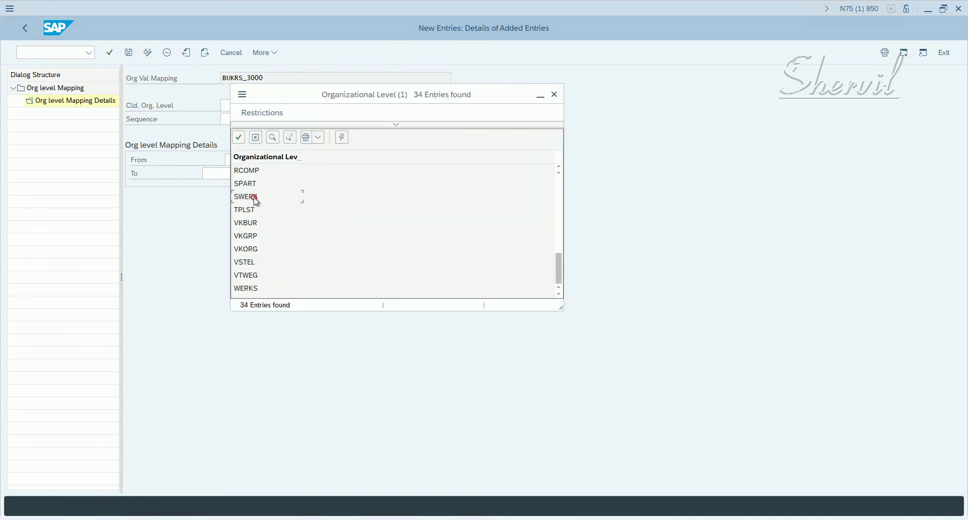
pyautogui.click(252, 196)
pyautogui.click(240, 118)
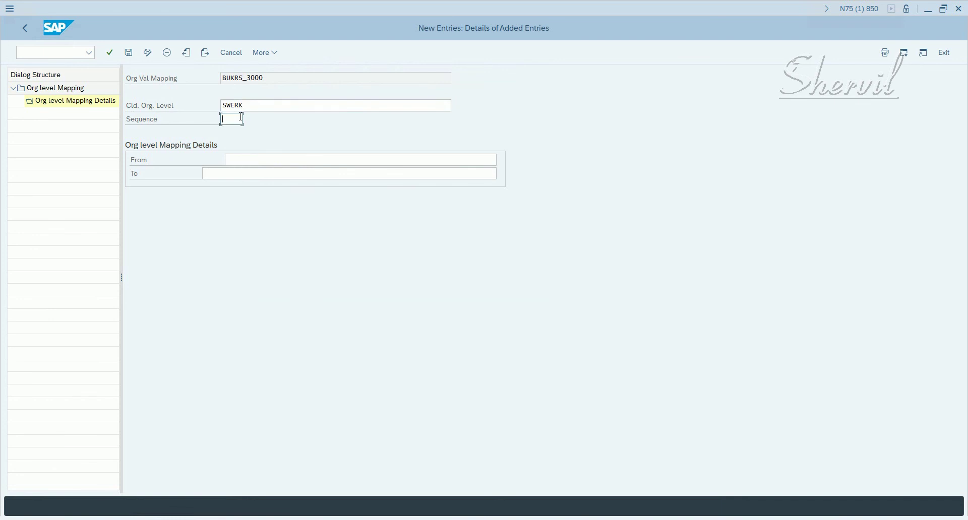
pyautogui.click(254, 160)
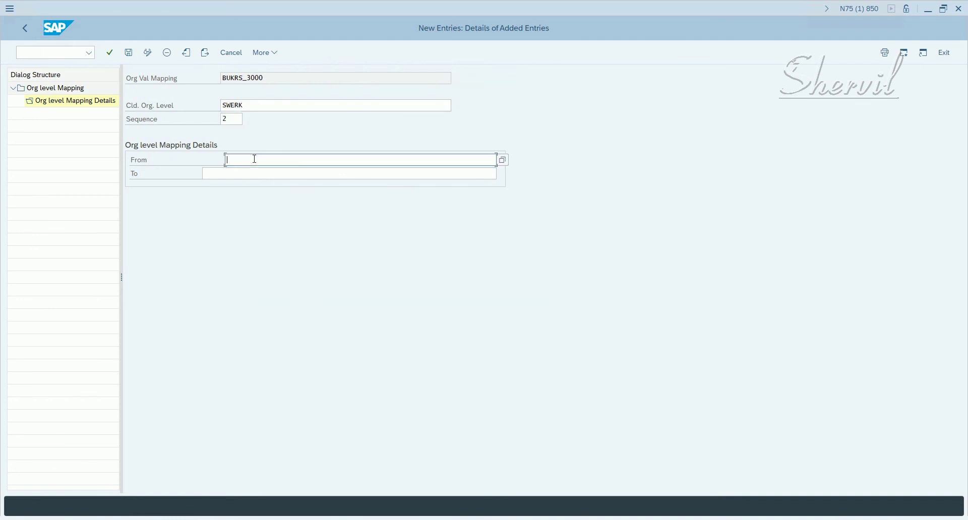
pyautogui.click(129, 53)
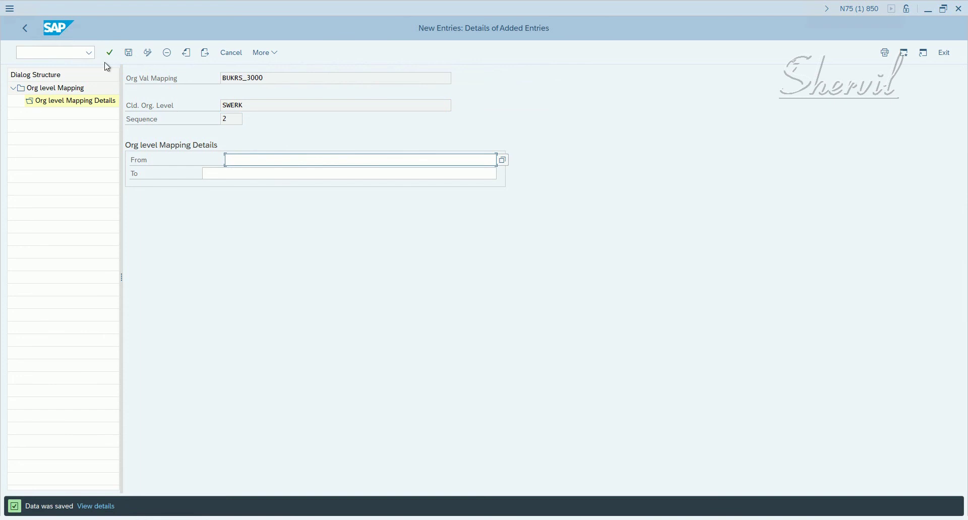
pyautogui.click(26, 29)
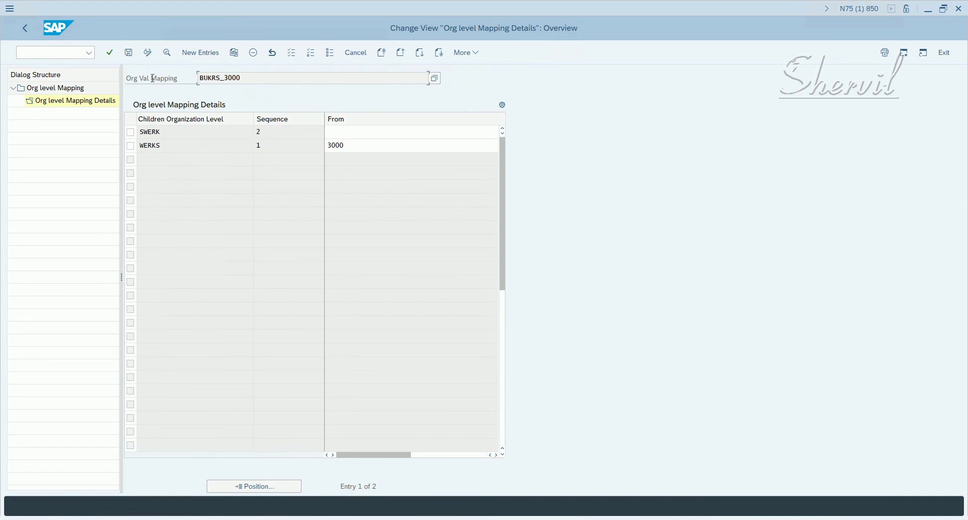
# - Add and save a child entry for IWERK with sequence 3 and no From value under BUKRS_3000
pyautogui.click(207, 55)
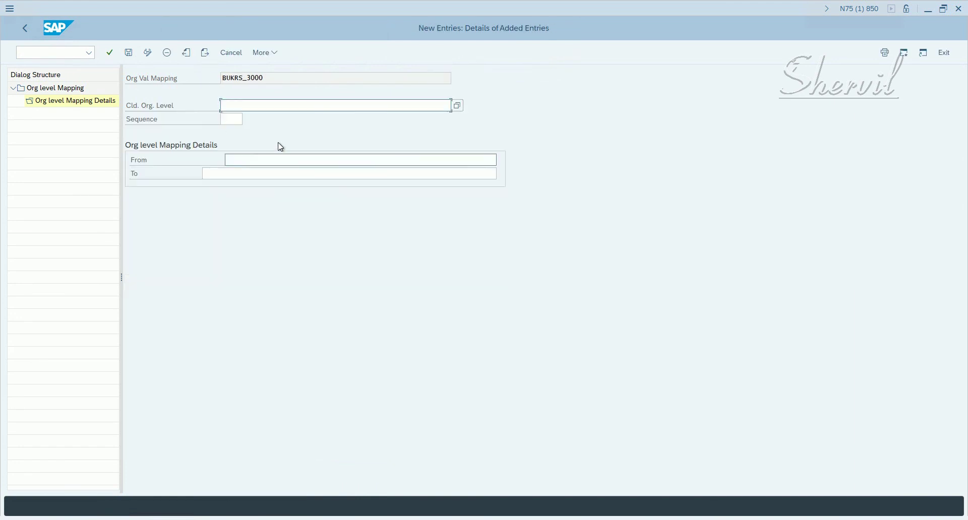
pyautogui.click(456, 107)
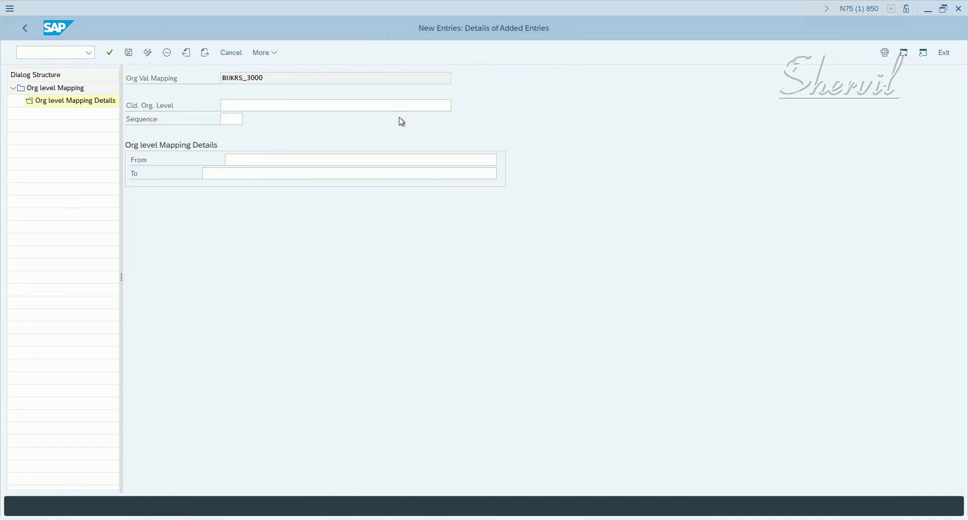
pyautogui.scroll(-2, 269, 236)
pyautogui.scroll(-1, 268, 237)
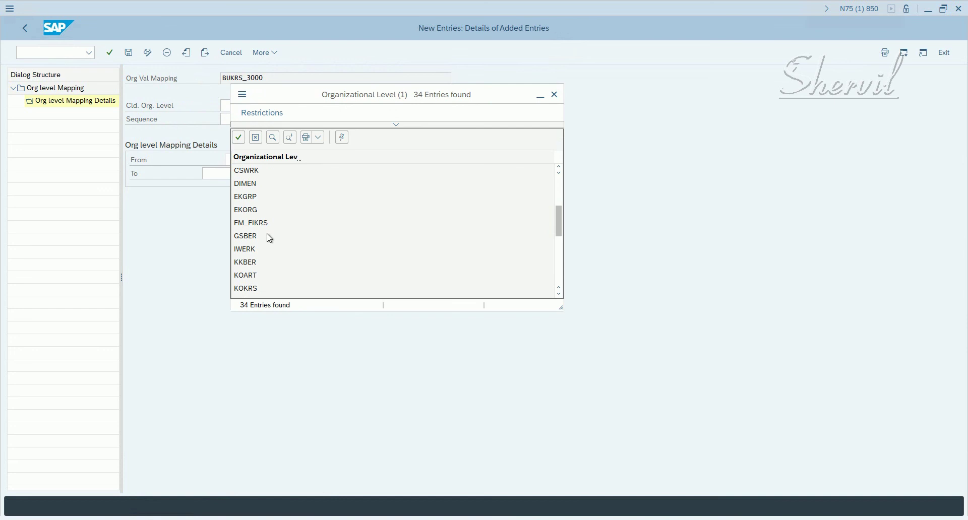
pyautogui.doubleClick(259, 248)
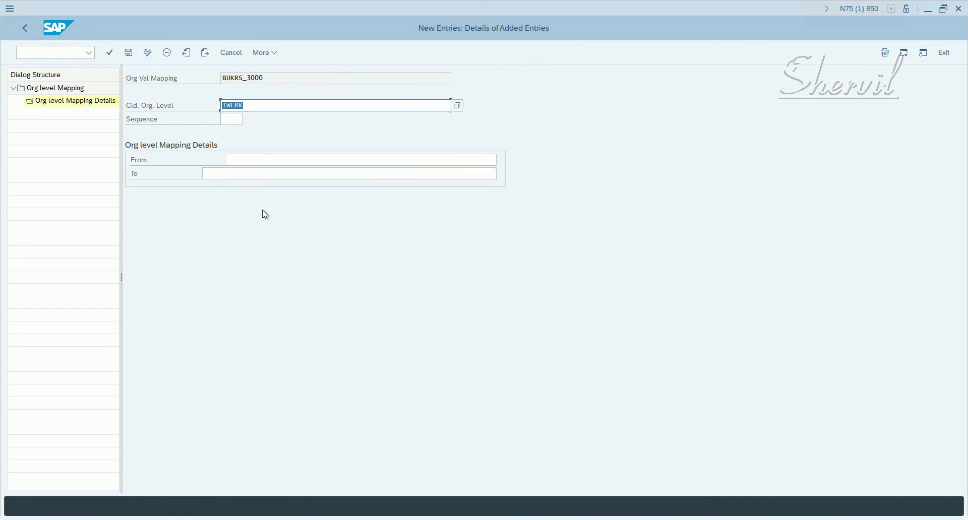
pyautogui.click(228, 121)
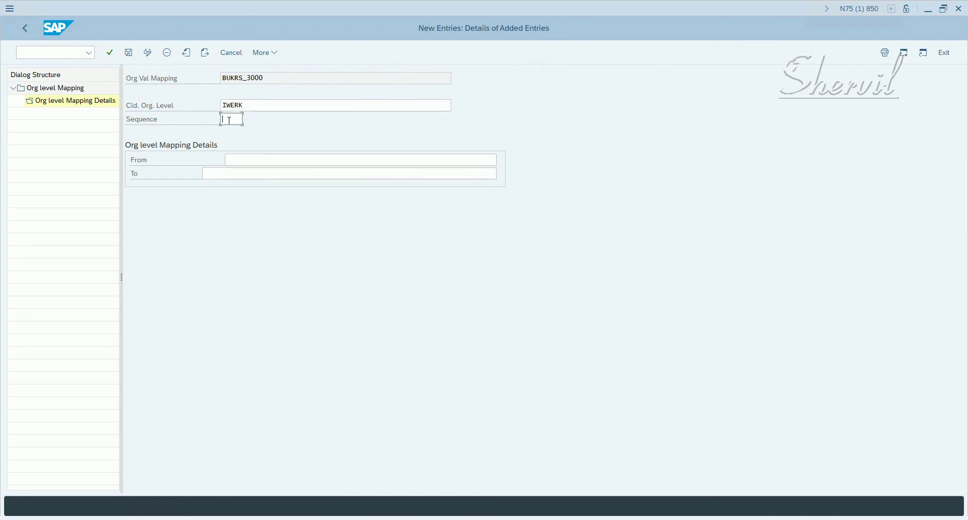
pyautogui.press('Return')
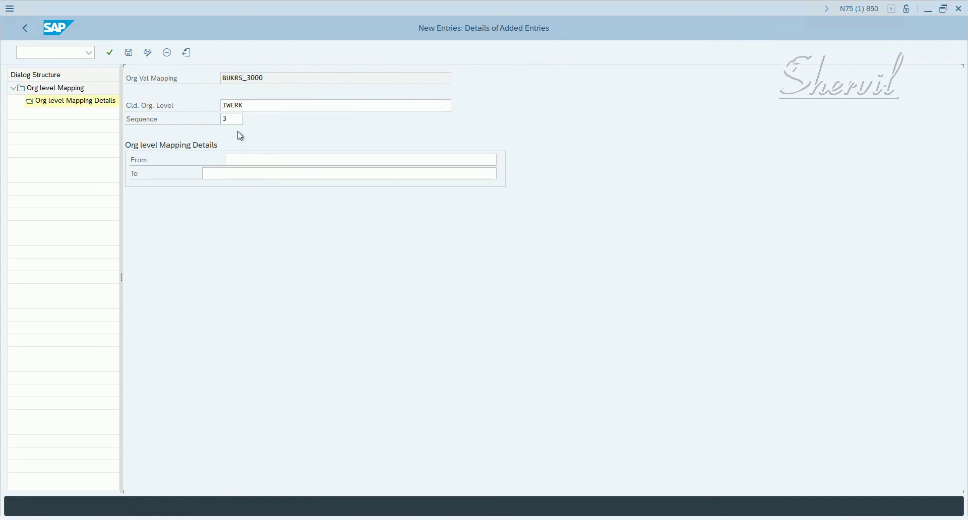
pyautogui.click(129, 52)
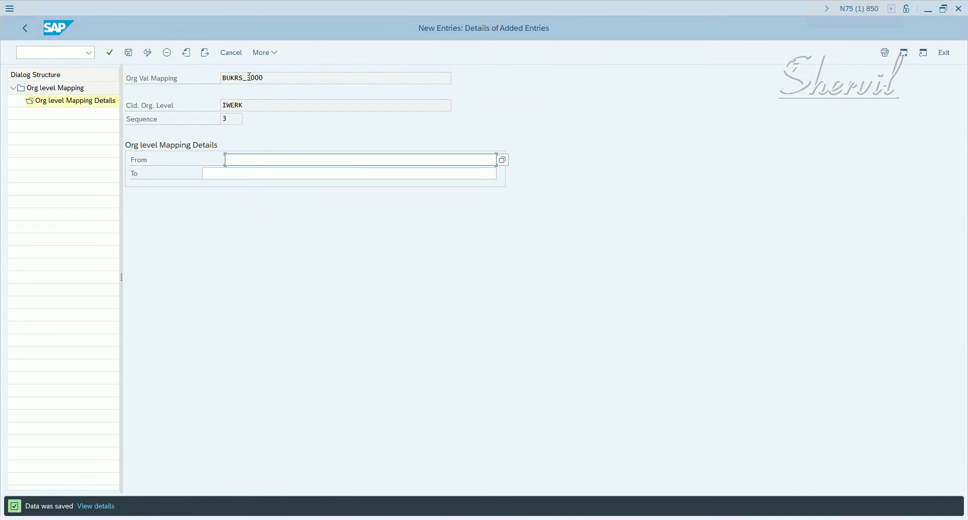
pyautogui.click(26, 27)
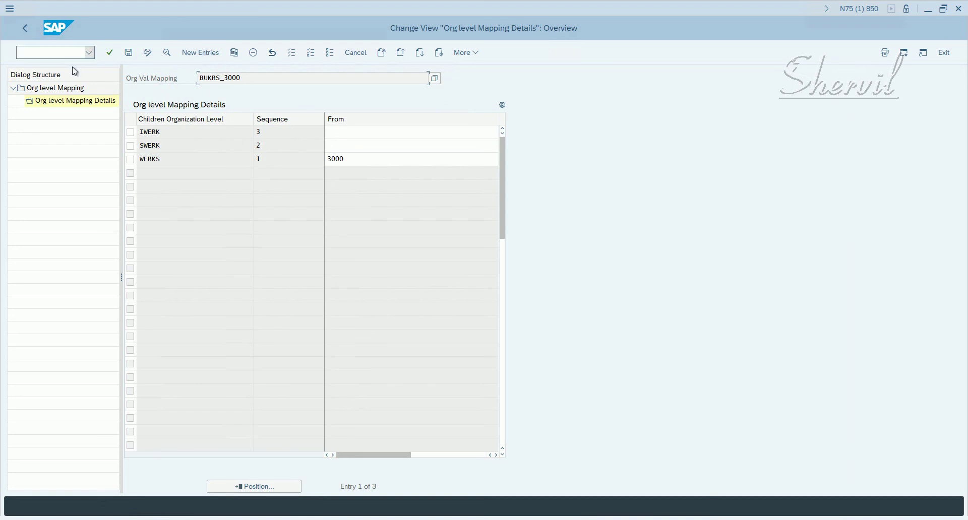
# - Return to the Org level Mapping overview, save the mappings and go back to the IMG structure
pyautogui.click(22, 31)
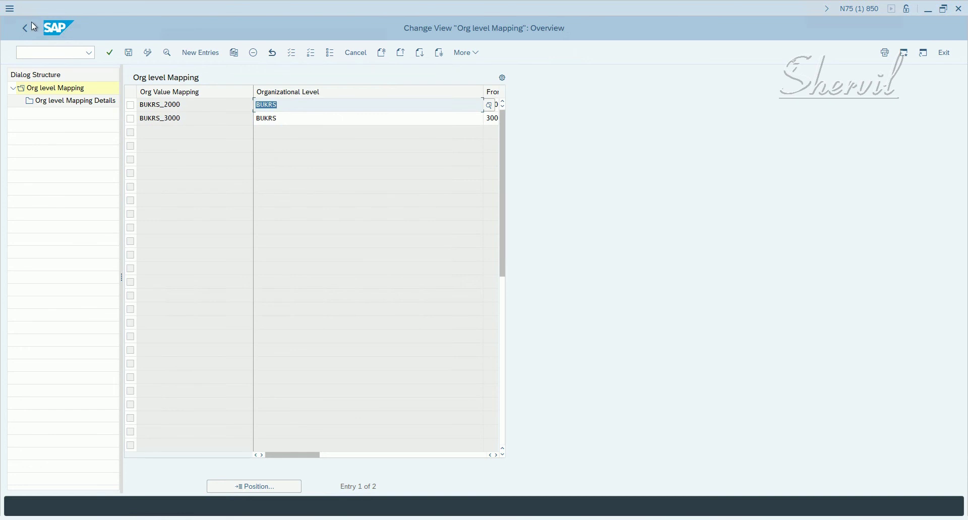
pyautogui.click(370, 115)
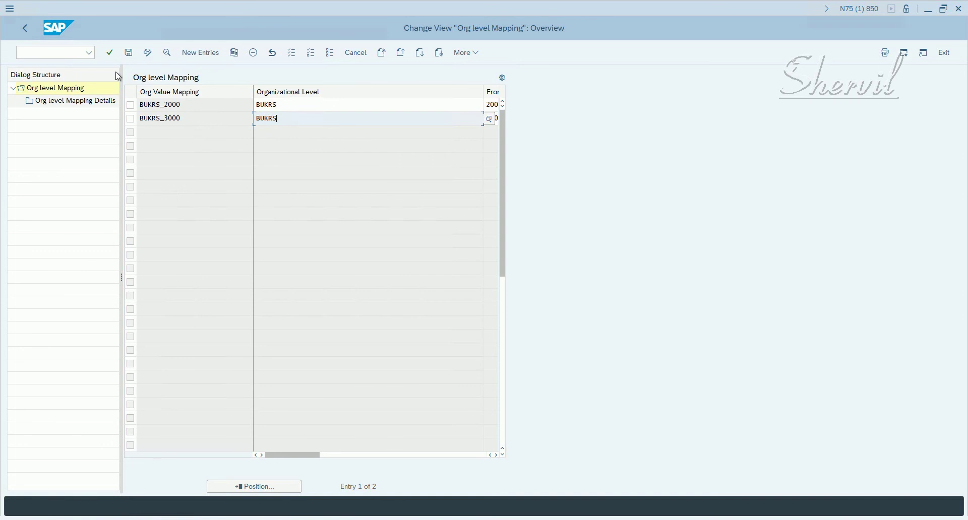
pyautogui.click(129, 52)
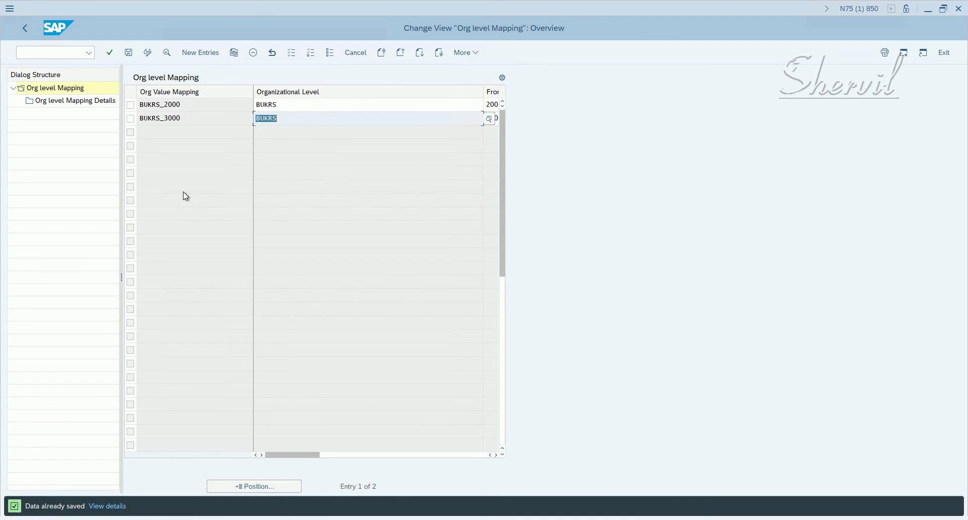
pyautogui.click(28, 28)
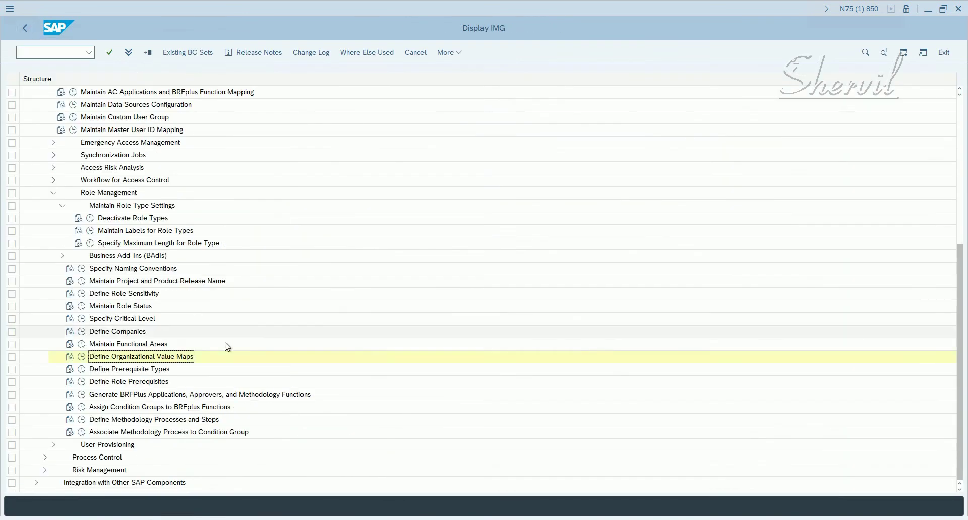